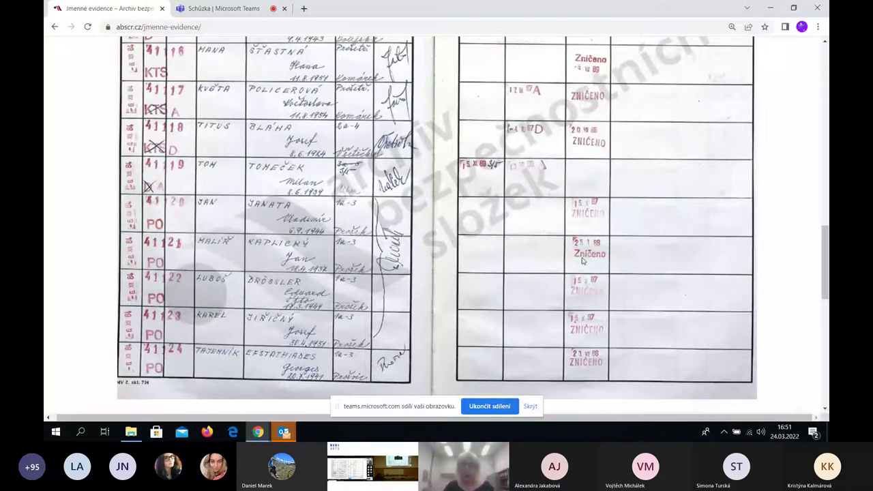
Return from the register scan to the search results list
{"action": "scroll", "coordinate": [615, 196], "scroll_direction": "up", "scroll_amount": 3}
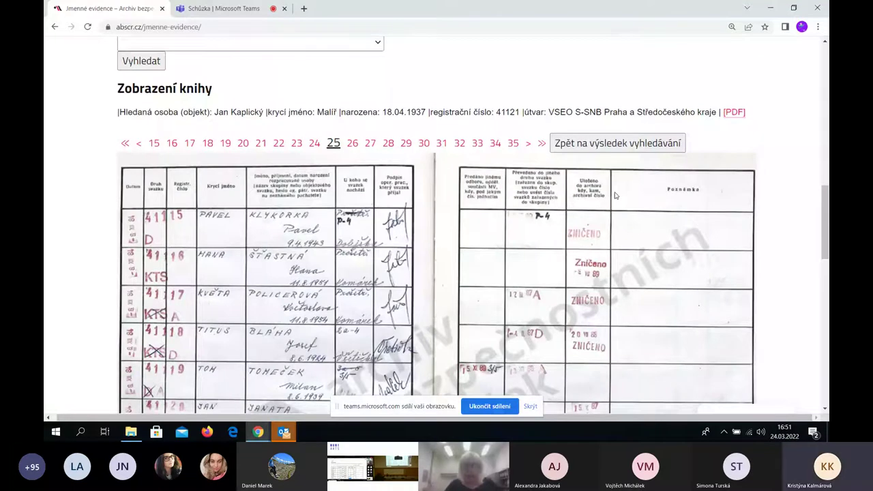
{"action": "scroll", "coordinate": [610, 197], "scroll_direction": "up", "scroll_amount": 1}
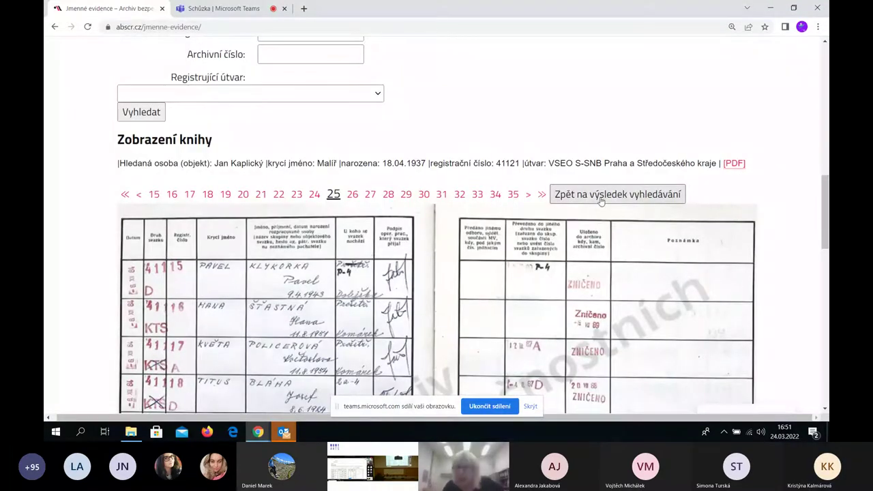
{"action": "left_click", "coordinate": [601, 197]}
Open the third result's register scan (record 3314/Z-77) at page 54 and scroll through it
{"action": "scroll", "coordinate": [566, 243], "scroll_direction": "down", "scroll_amount": 1}
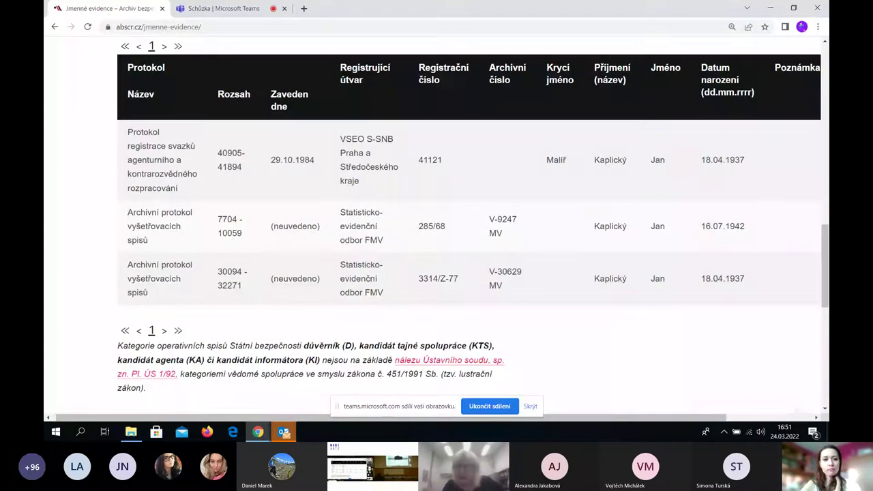
{"action": "scroll", "coordinate": [566, 244], "scroll_direction": "right", "scroll_amount": 2}
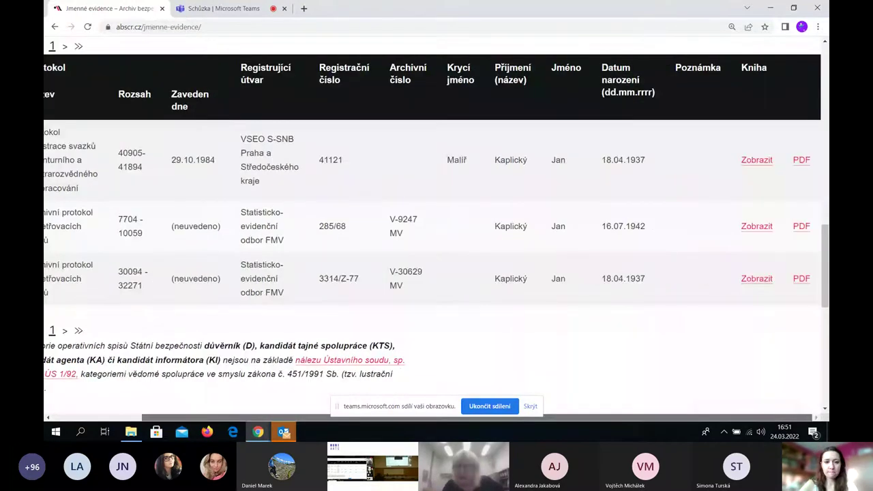
{"action": "left_click", "coordinate": [755, 279]}
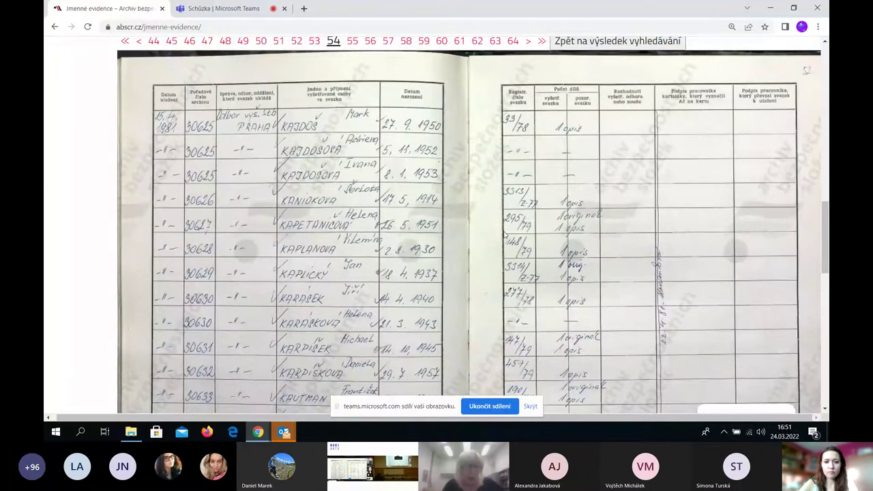
{"action": "scroll", "coordinate": [505, 234], "scroll_direction": "down", "scroll_amount": 2}
{"action": "scroll", "coordinate": [505, 234], "scroll_direction": "down", "scroll_amount": 1}
{"action": "scroll", "coordinate": [505, 234], "scroll_direction": "up", "scroll_amount": 1}
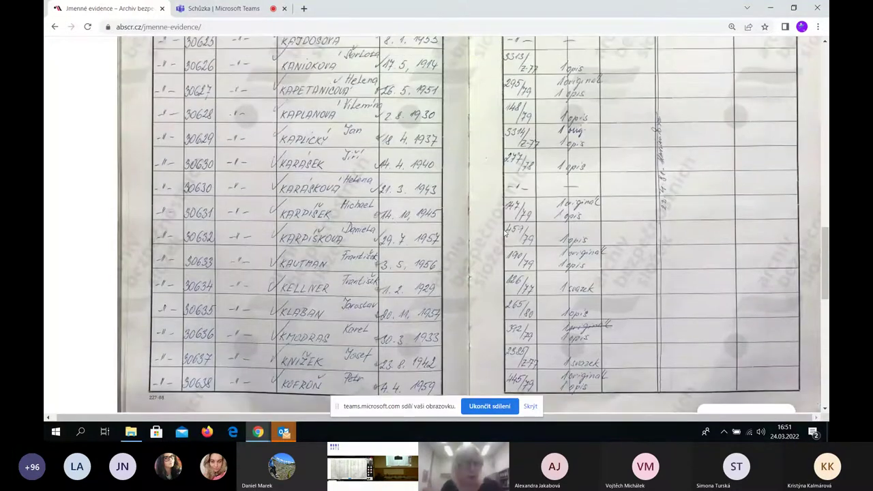
{"action": "scroll", "coordinate": [505, 233], "scroll_direction": "up", "scroll_amount": 2}
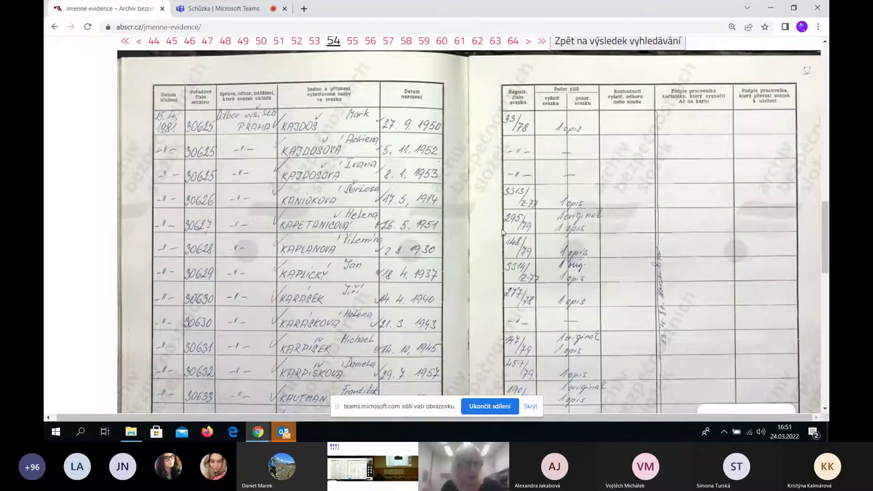
{"action": "scroll", "coordinate": [500, 231], "scroll_direction": "down", "scroll_amount": 2}
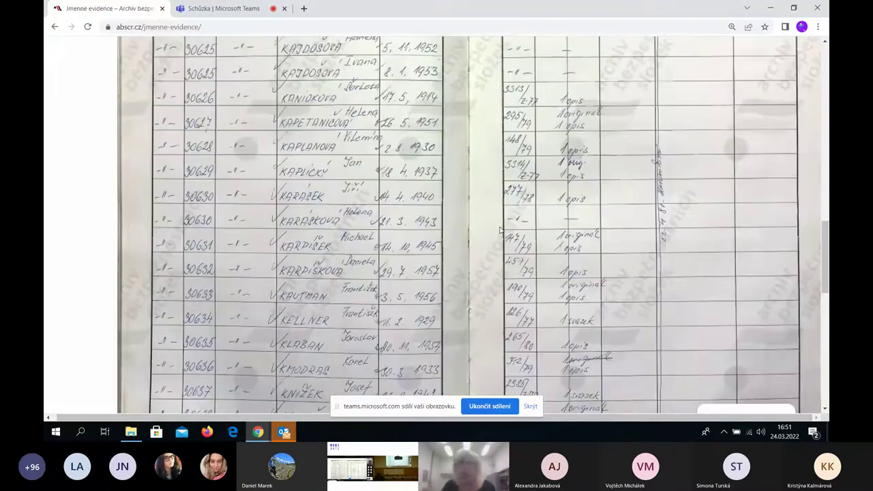
{"action": "scroll", "coordinate": [500, 230], "scroll_direction": "up", "scroll_amount": 3}
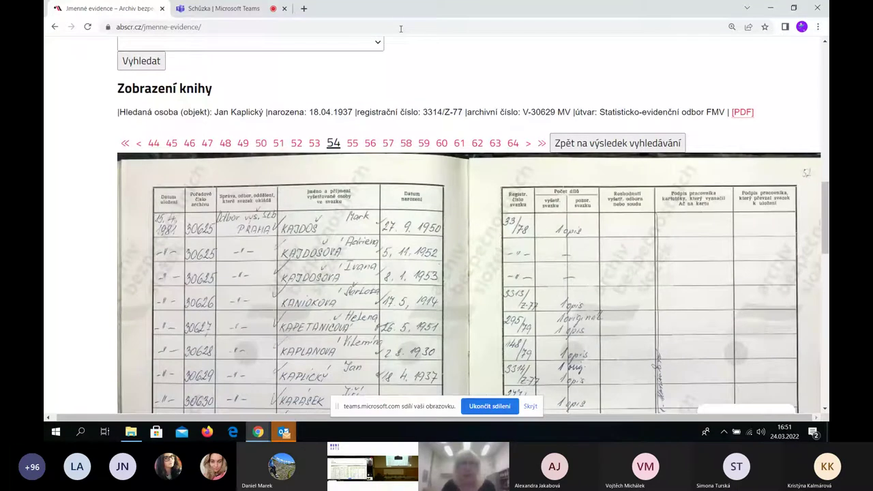
Close the register scan, browse the three search results, and scroll back to the page top
{"action": "left_click", "coordinate": [606, 148]}
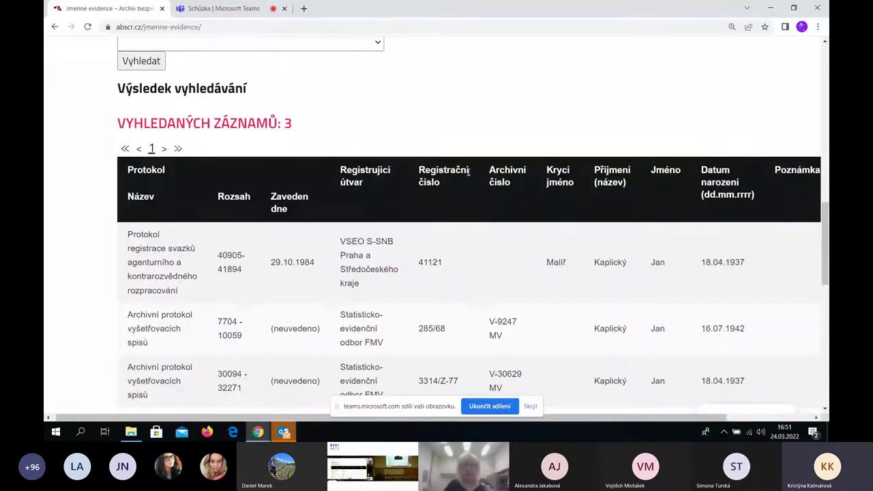
{"action": "scroll", "coordinate": [468, 176], "scroll_direction": "up", "scroll_amount": 3}
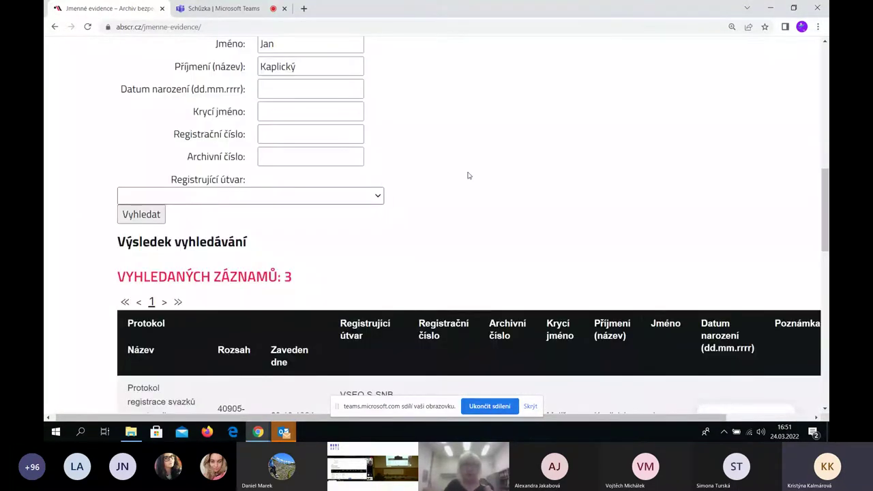
{"action": "scroll", "coordinate": [468, 176], "scroll_direction": "up", "scroll_amount": 1}
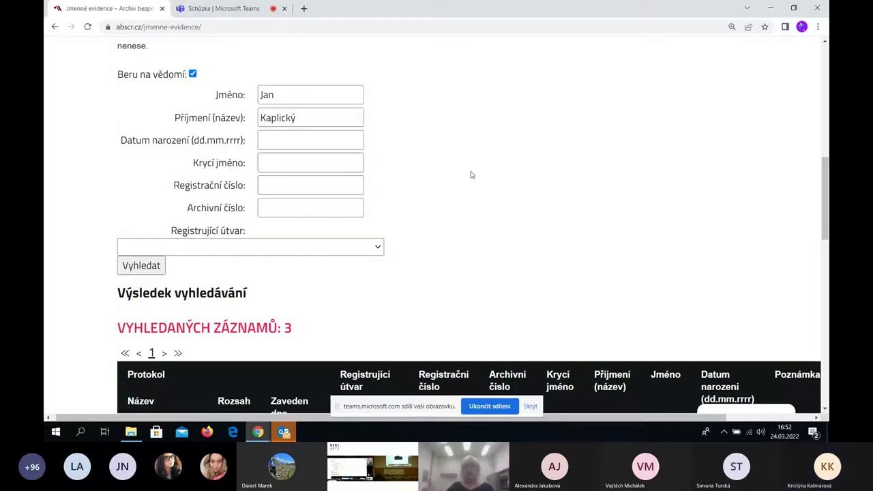
{"action": "scroll", "coordinate": [470, 175], "scroll_direction": "down", "scroll_amount": 3}
{"action": "scroll", "coordinate": [471, 172], "scroll_direction": "down", "scroll_amount": 3}
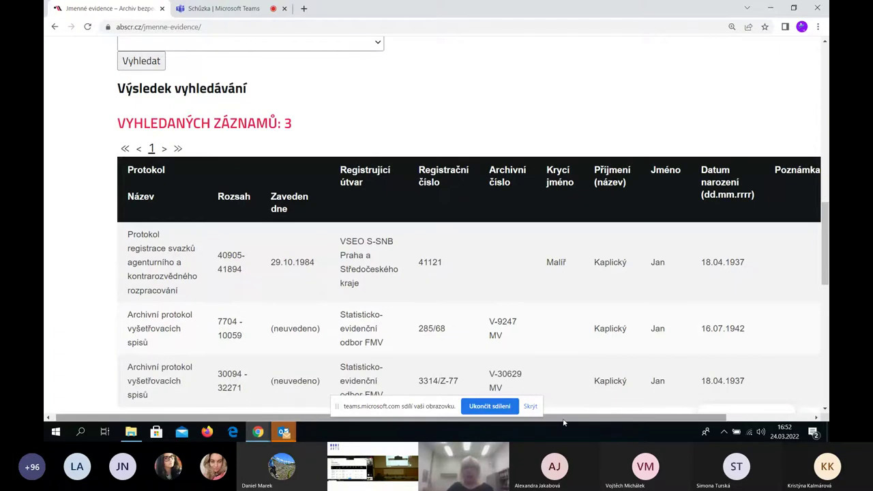
{"action": "left_click_drag", "start_coordinate": [563, 418], "coordinate": [649, 418]}
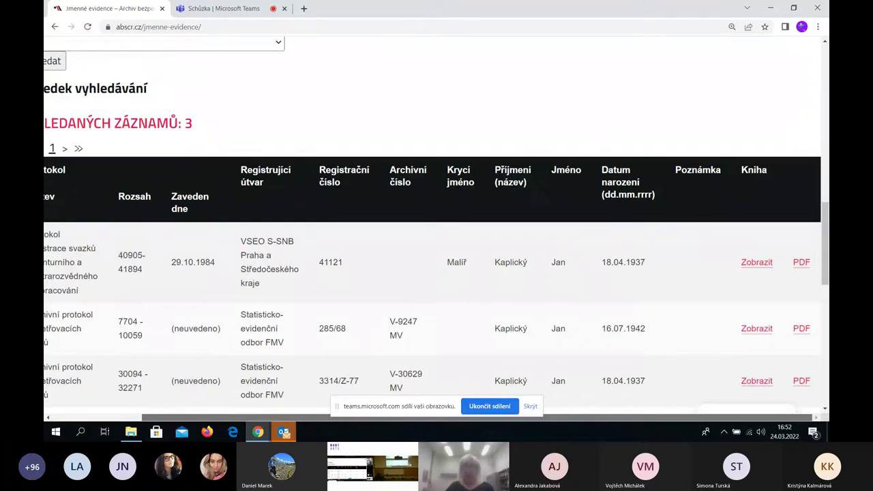
{"action": "scroll", "coordinate": [347, 116], "scroll_direction": "up", "scroll_amount": 3}
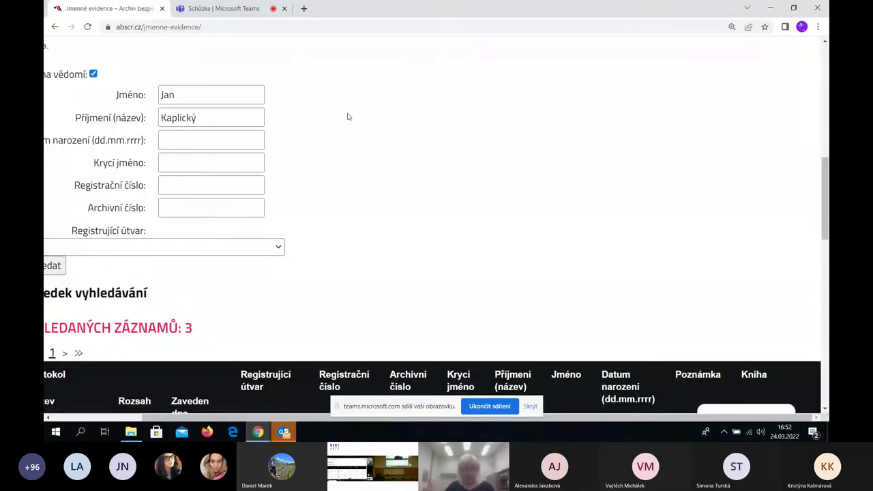
{"action": "scroll", "coordinate": [347, 117], "scroll_direction": "down", "scroll_amount": 10}
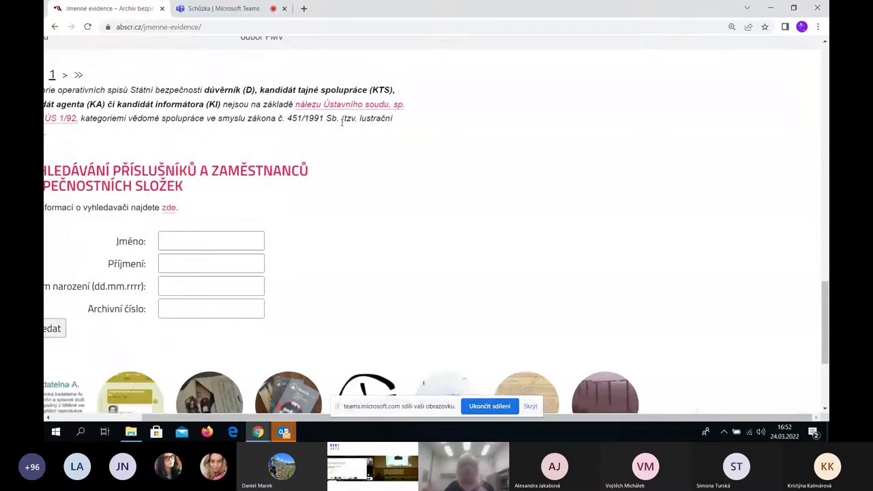
{"action": "scroll", "coordinate": [341, 126], "scroll_direction": "down", "scroll_amount": 2}
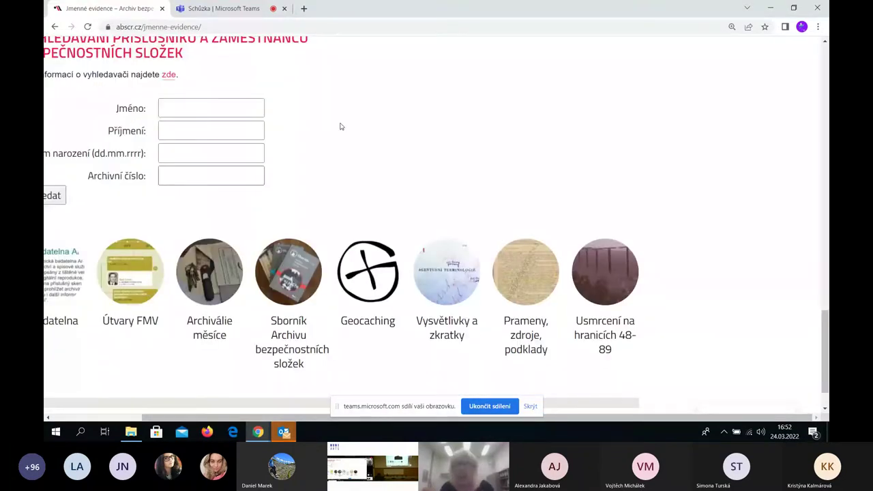
{"action": "scroll", "coordinate": [341, 127], "scroll_direction": "up", "scroll_amount": 15}
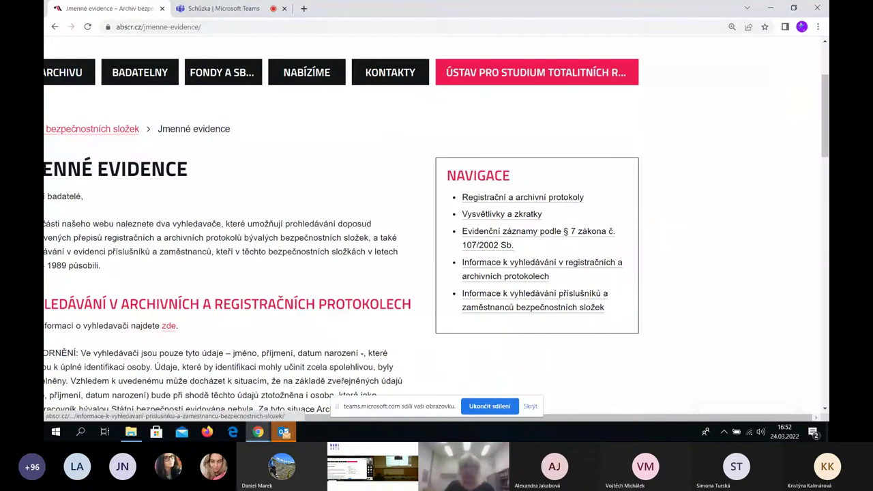
Go to Vysvětlivky a zkratky and open 'Vysvětlivky k evidenčním pomůckám'
{"action": "left_click_drag", "start_coordinate": [651, 420], "coordinate": [590, 439]}
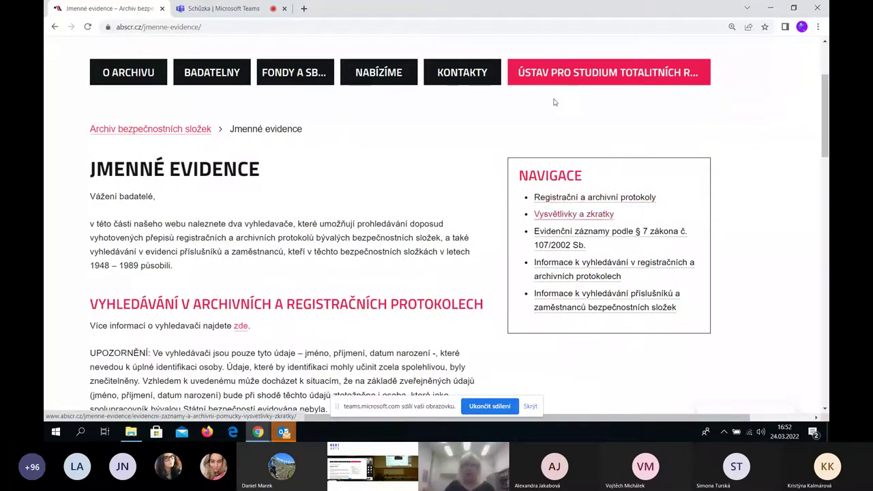
{"action": "left_click", "coordinate": [590, 216]}
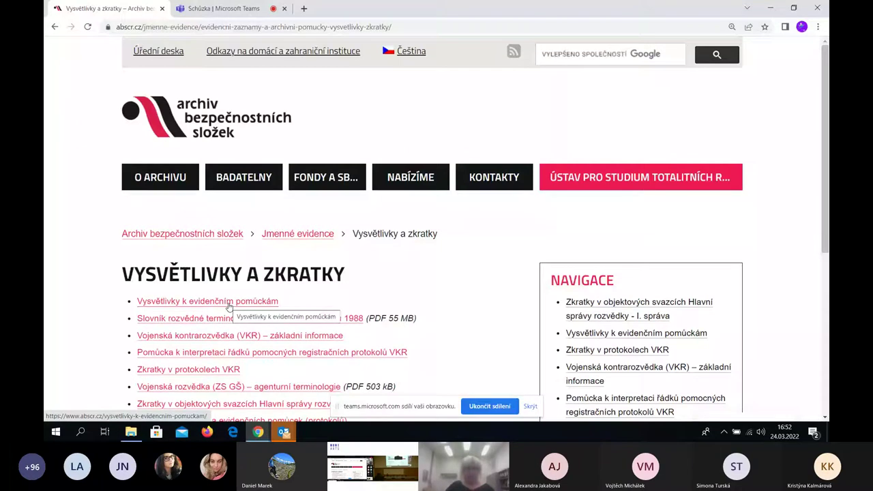
{"action": "left_click", "coordinate": [229, 305]}
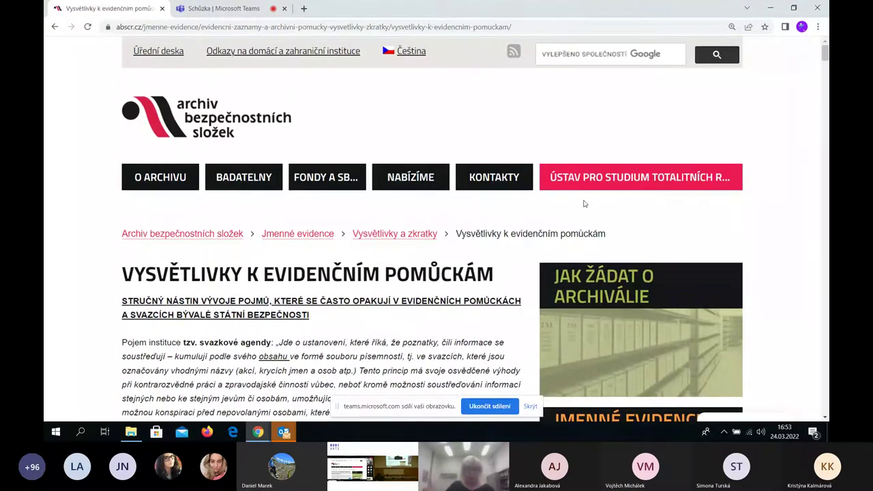
{"action": "scroll", "coordinate": [460, 183], "scroll_direction": "down", "scroll_amount": 2}
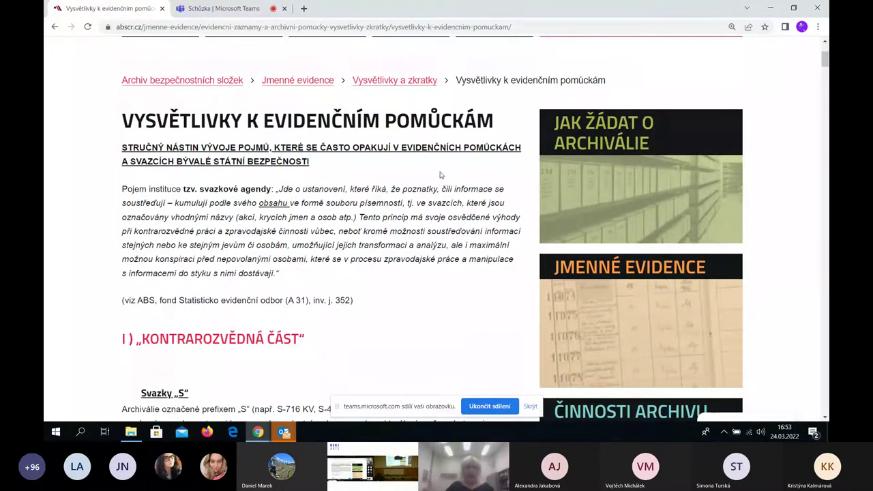
{"action": "scroll", "coordinate": [440, 181], "scroll_direction": "down", "scroll_amount": 10}
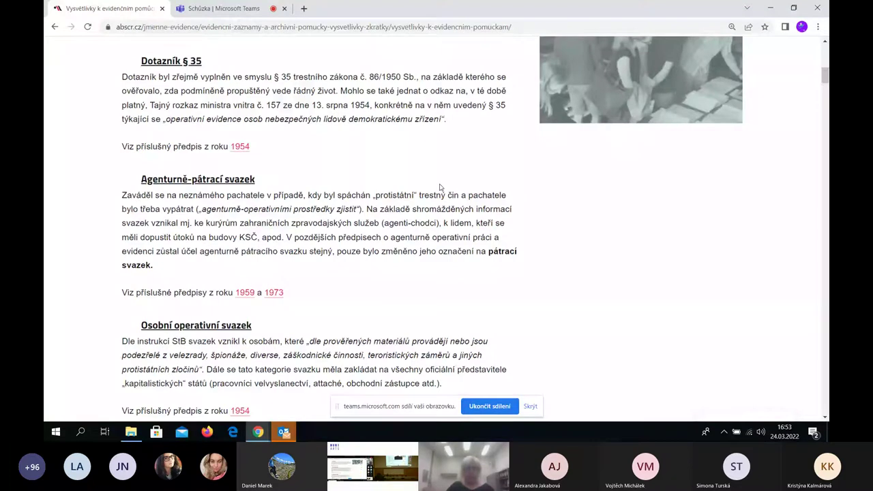
{"action": "scroll", "coordinate": [439, 187], "scroll_direction": "down", "scroll_amount": 10}
{"action": "scroll", "coordinate": [442, 189], "scroll_direction": "down", "scroll_amount": 10}
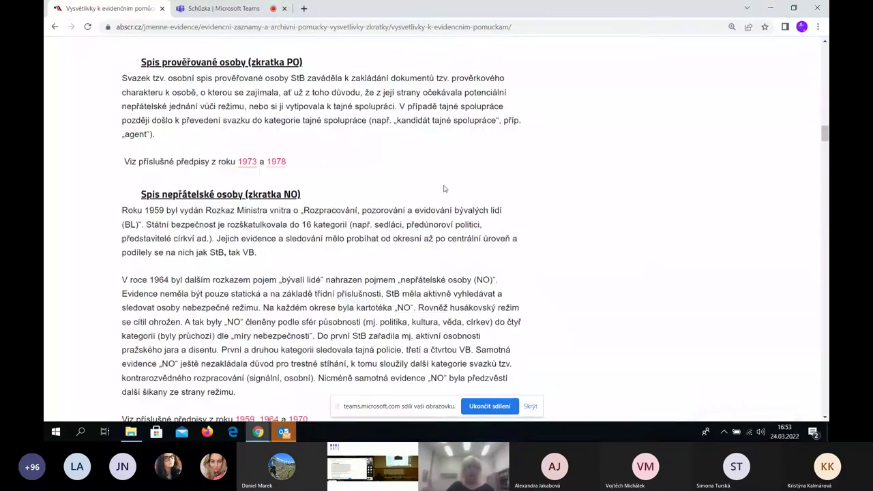
{"action": "scroll", "coordinate": [444, 188], "scroll_direction": "down", "scroll_amount": 3}
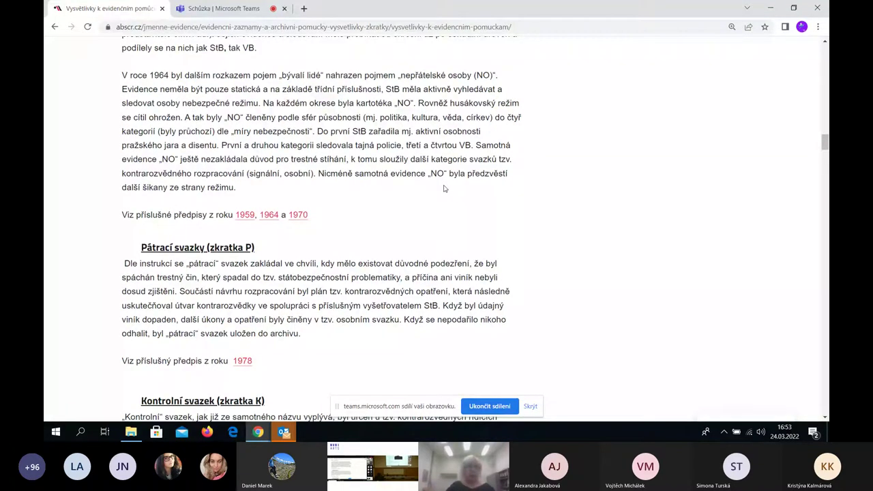
{"action": "scroll", "coordinate": [444, 188], "scroll_direction": "down", "scroll_amount": 10}
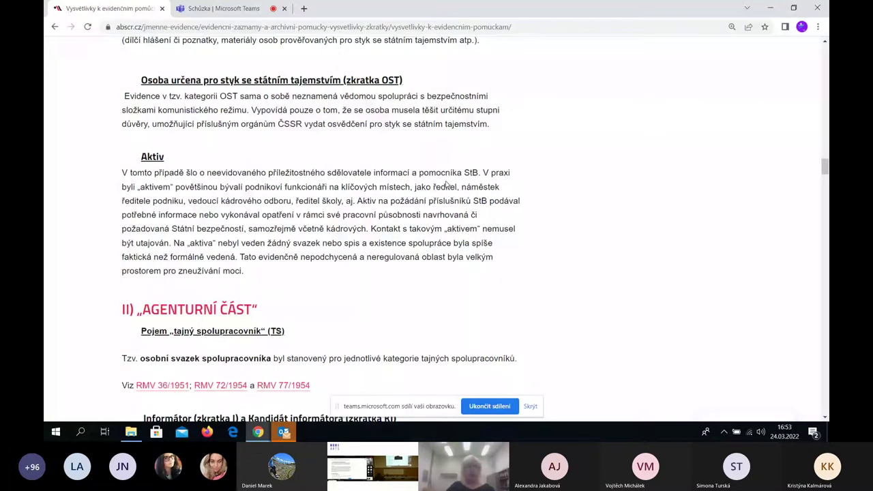
{"action": "scroll", "coordinate": [450, 183], "scroll_direction": "up", "scroll_amount": 5}
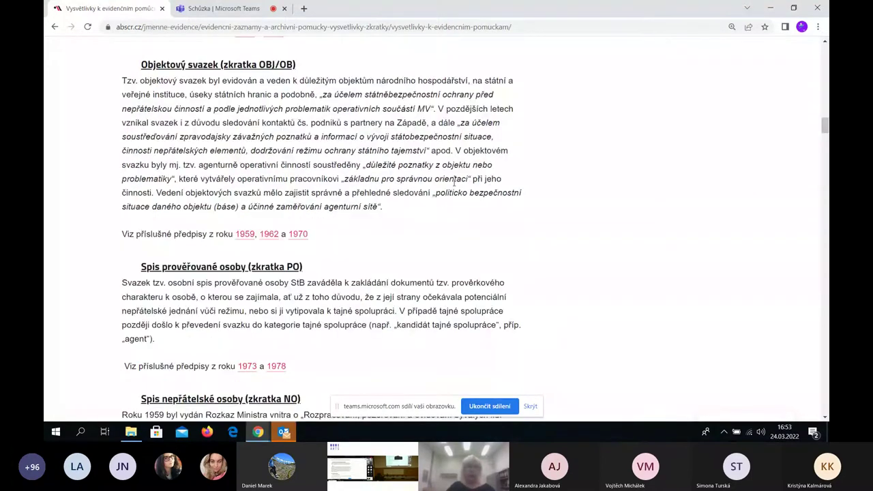
{"action": "scroll", "coordinate": [455, 183], "scroll_direction": "down", "scroll_amount": 4}
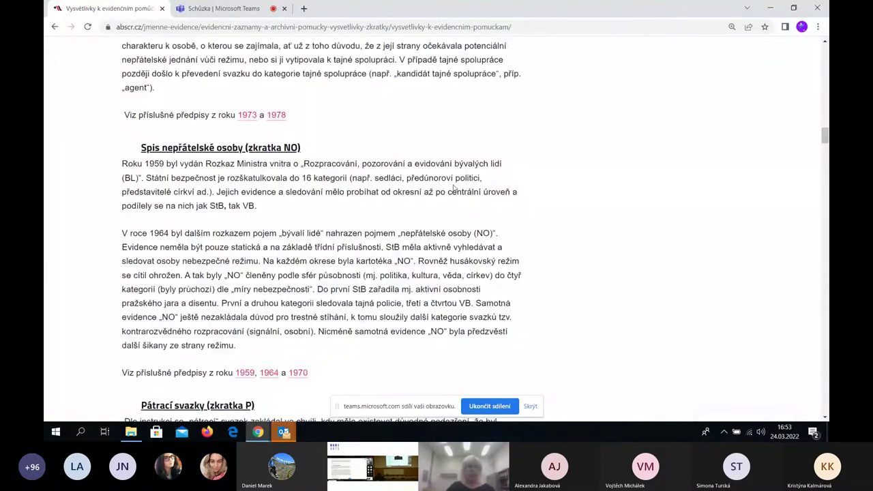
{"action": "scroll", "coordinate": [453, 189], "scroll_direction": "down", "scroll_amount": 5}
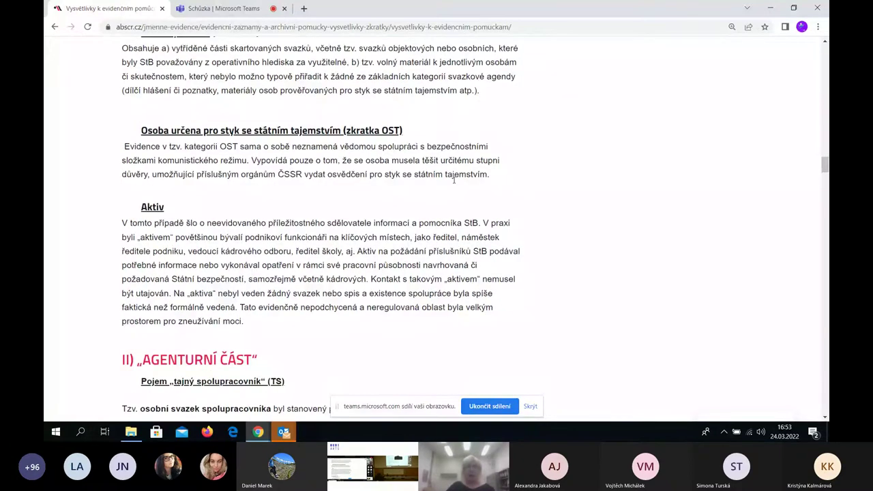
{"action": "scroll", "coordinate": [455, 180], "scroll_direction": "down", "scroll_amount": 4}
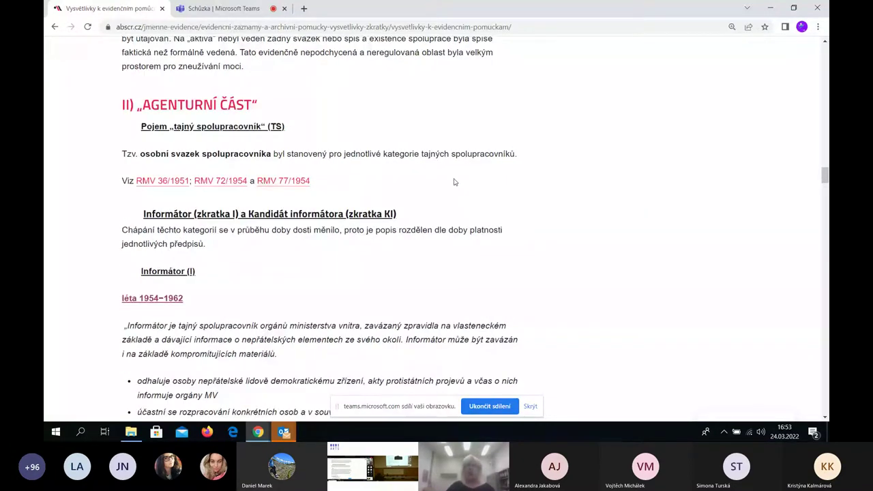
{"action": "scroll", "coordinate": [455, 182], "scroll_direction": "down", "scroll_amount": 3}
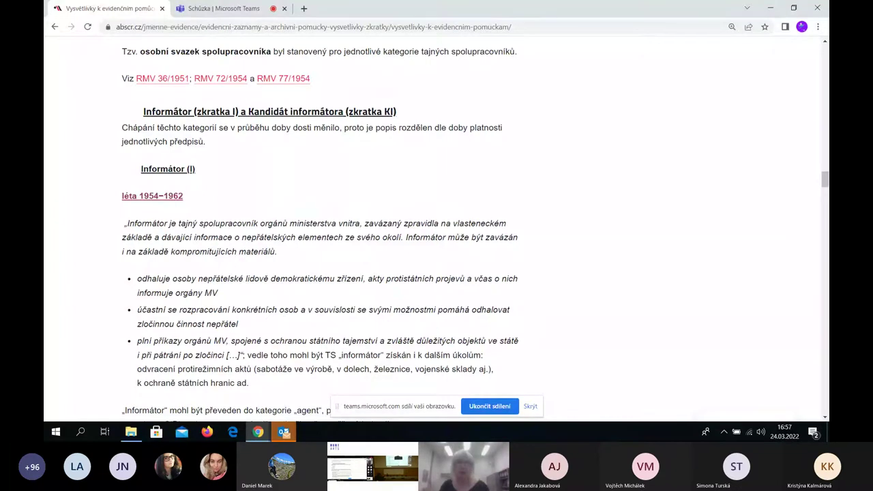
{"action": "scroll", "coordinate": [332, 181], "scroll_direction": "up", "scroll_amount": 4}
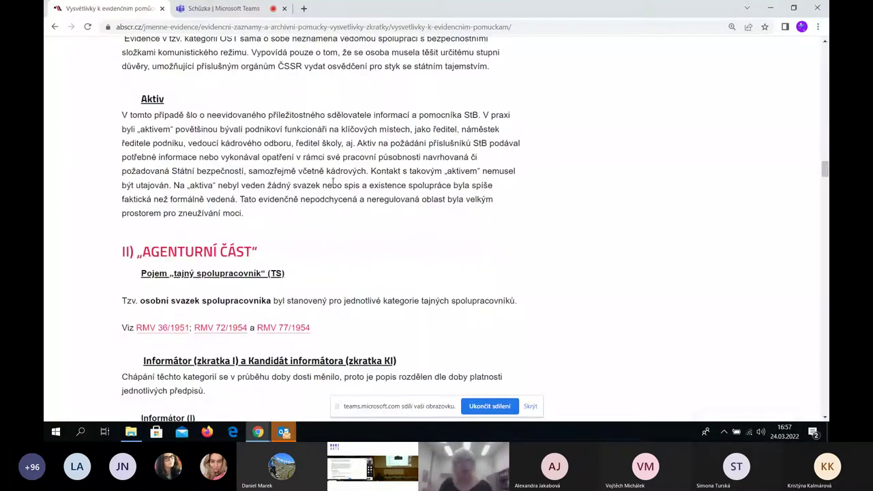
{"action": "scroll", "coordinate": [332, 180], "scroll_direction": "down", "scroll_amount": 1}
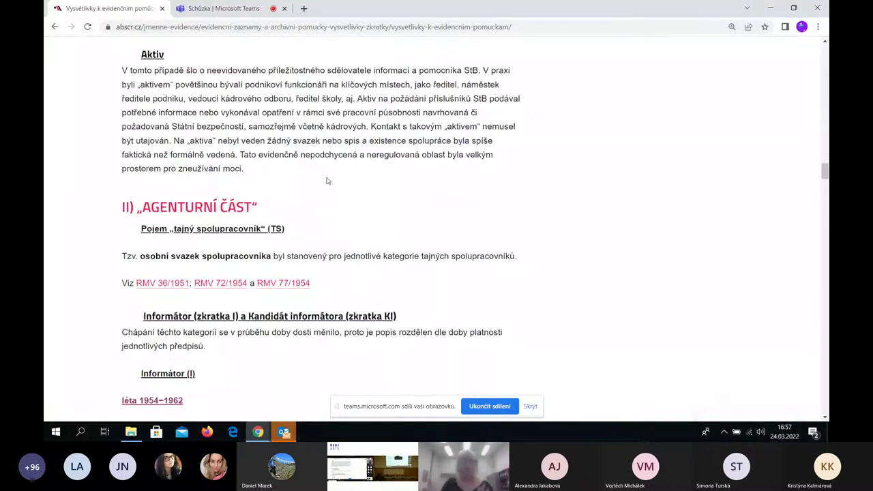
{"action": "scroll", "coordinate": [326, 181], "scroll_direction": "down", "scroll_amount": 1}
{"action": "scroll", "coordinate": [324, 178], "scroll_direction": "down", "scroll_amount": 8}
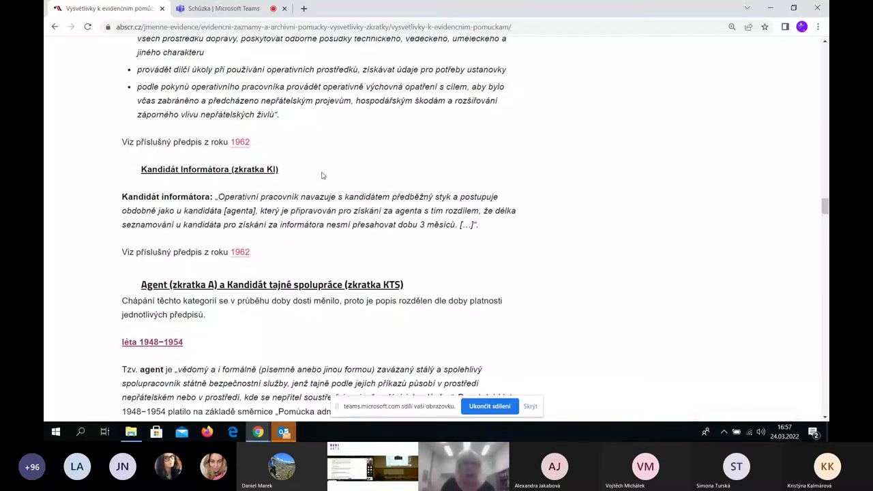
{"action": "scroll", "coordinate": [323, 175], "scroll_direction": "down", "scroll_amount": 5}
{"action": "scroll", "coordinate": [446, 239], "scroll_direction": "down", "scroll_amount": 5}
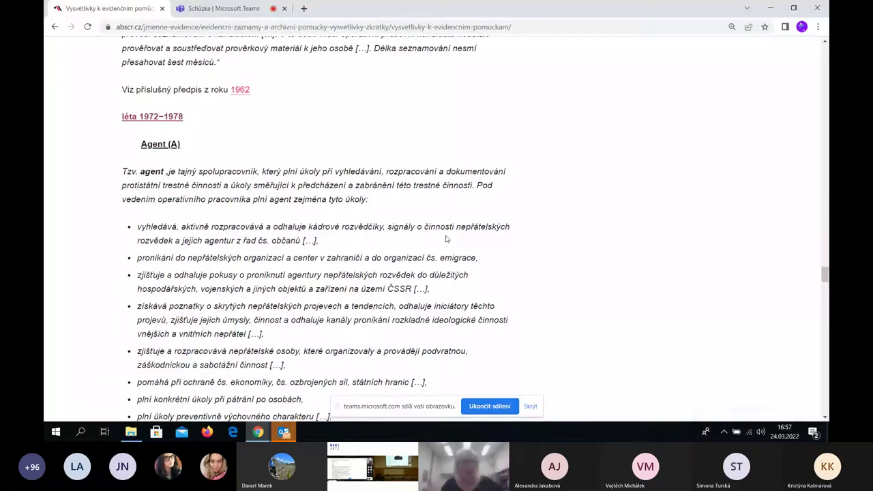
{"action": "scroll", "coordinate": [447, 238], "scroll_direction": "down", "scroll_amount": 15}
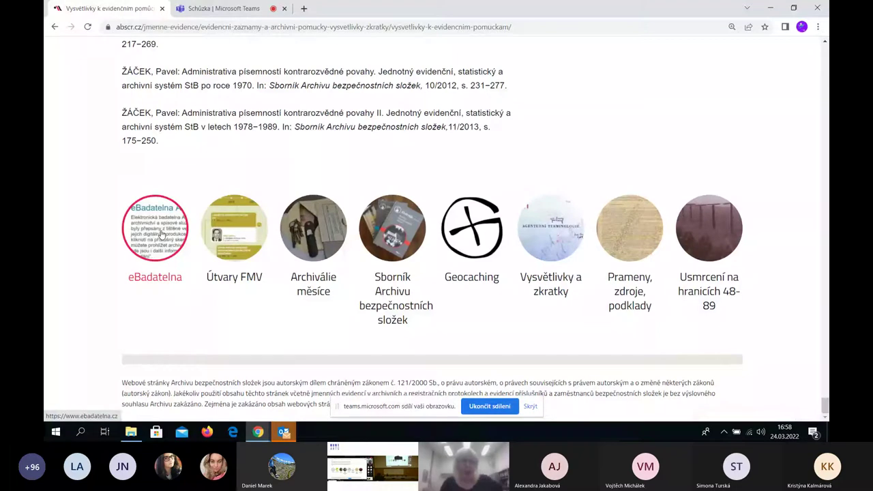
Open the eBadatelna portal from the abscr.cz footer icon
{"action": "left_click", "coordinate": [162, 234]}
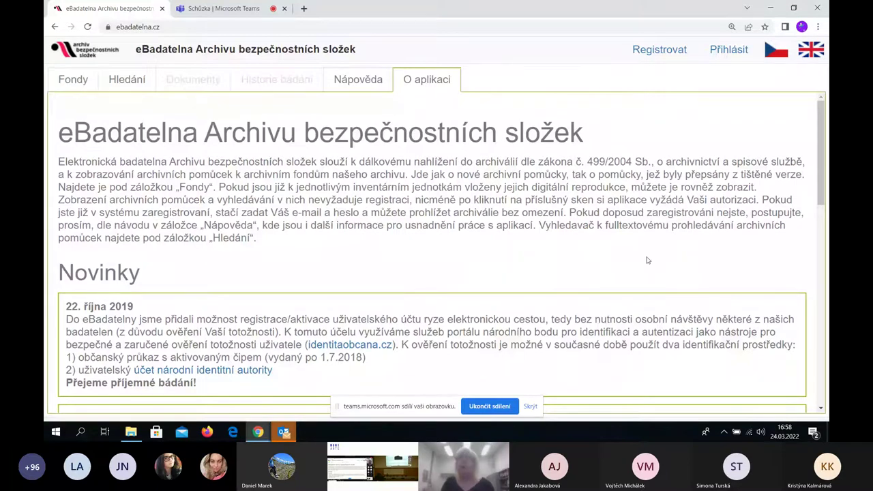
{"action": "left_click", "coordinate": [650, 51]}
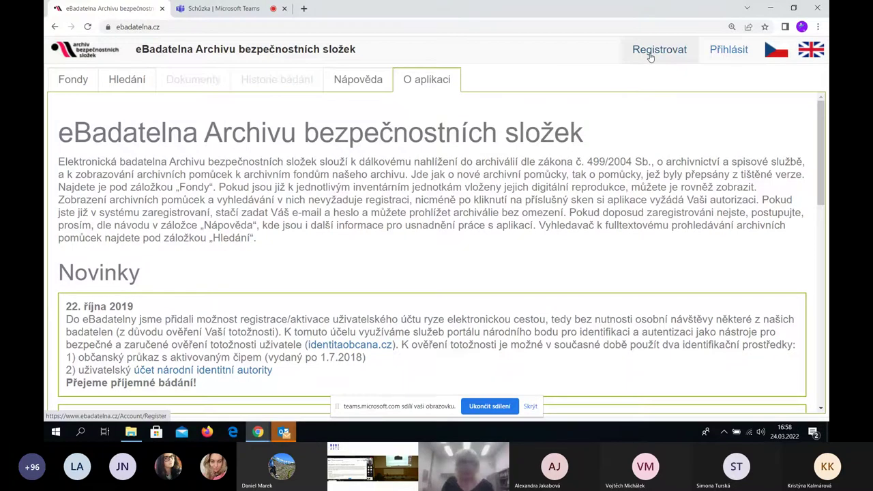
{"action": "scroll", "coordinate": [482, 214], "scroll_direction": "down", "scroll_amount": 3}
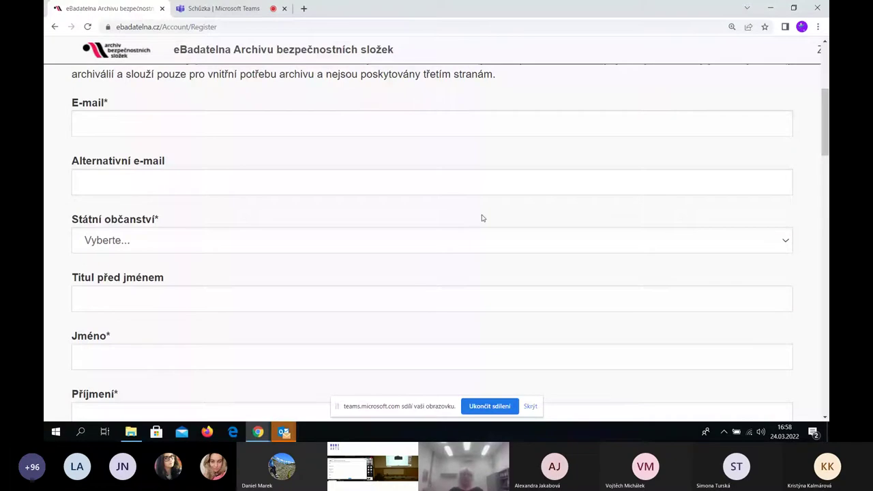
{"action": "scroll", "coordinate": [481, 218], "scroll_direction": "down", "scroll_amount": 10}
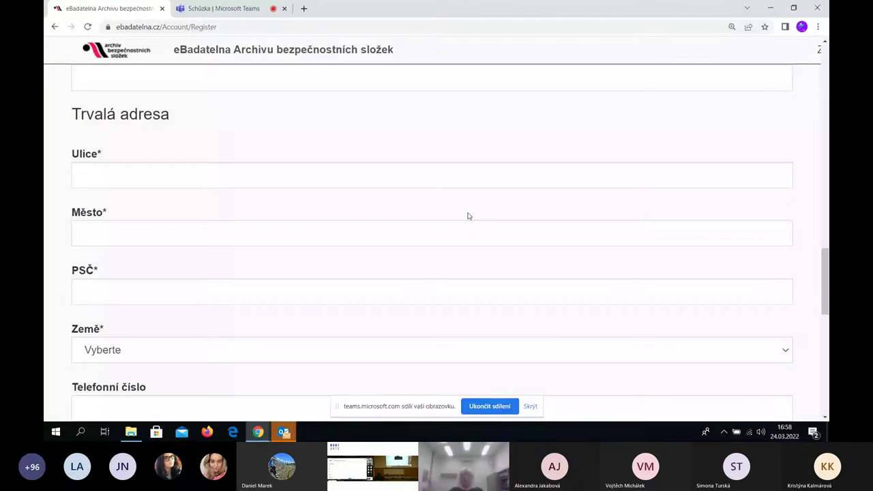
{"action": "scroll", "coordinate": [468, 216], "scroll_direction": "down", "scroll_amount": 4}
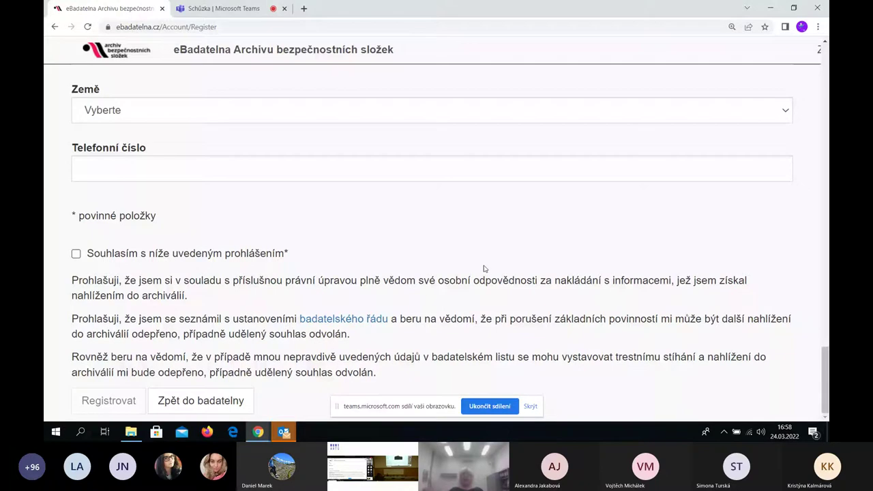
{"action": "scroll", "coordinate": [505, 259], "scroll_direction": "up", "scroll_amount": 2}
{"action": "scroll", "coordinate": [524, 250], "scroll_direction": "up", "scroll_amount": 1}
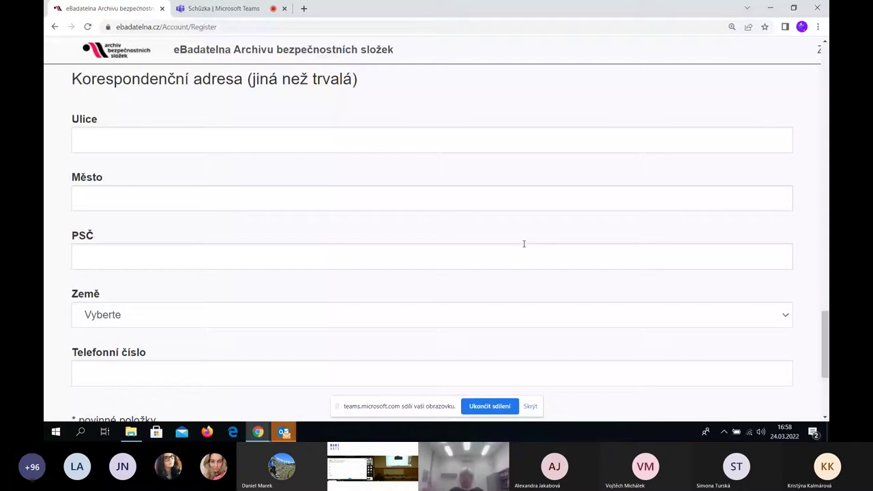
{"action": "scroll", "coordinate": [532, 240], "scroll_direction": "up", "scroll_amount": 10}
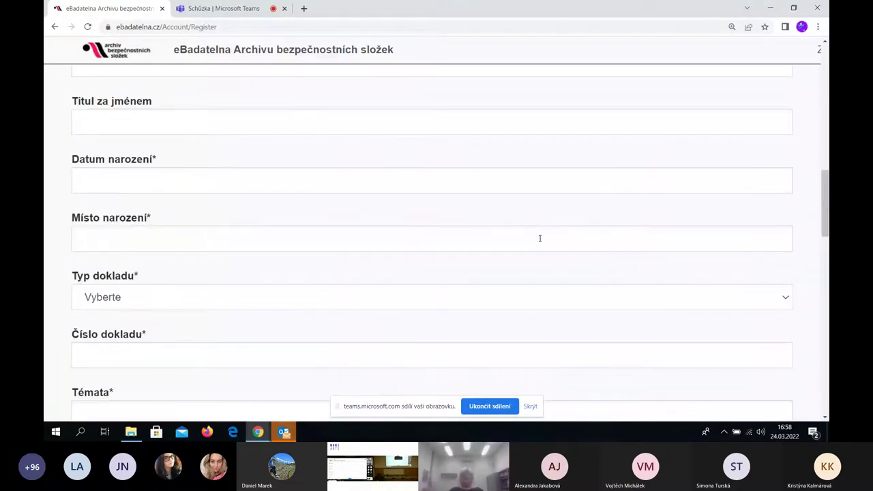
{"action": "scroll", "coordinate": [540, 238], "scroll_direction": "up", "scroll_amount": 5}
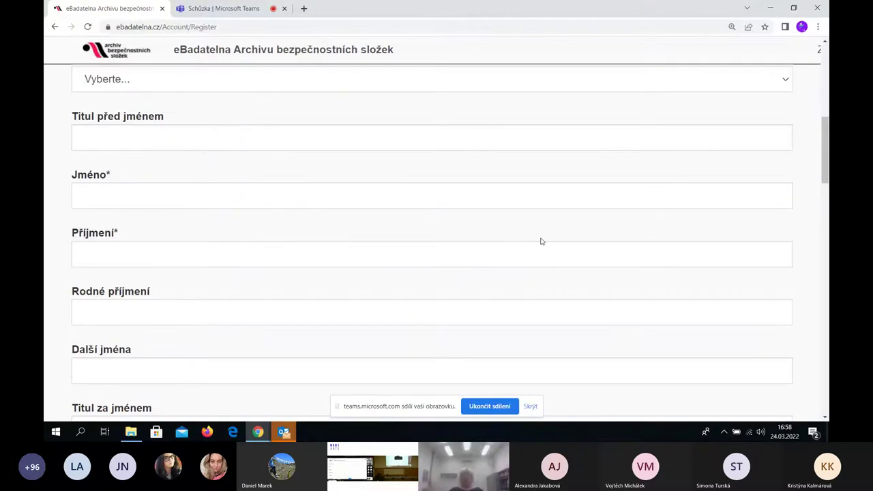
{"action": "scroll", "coordinate": [541, 240], "scroll_direction": "up", "scroll_amount": 5}
{"action": "scroll", "coordinate": [541, 241], "scroll_direction": "up", "scroll_amount": 2}
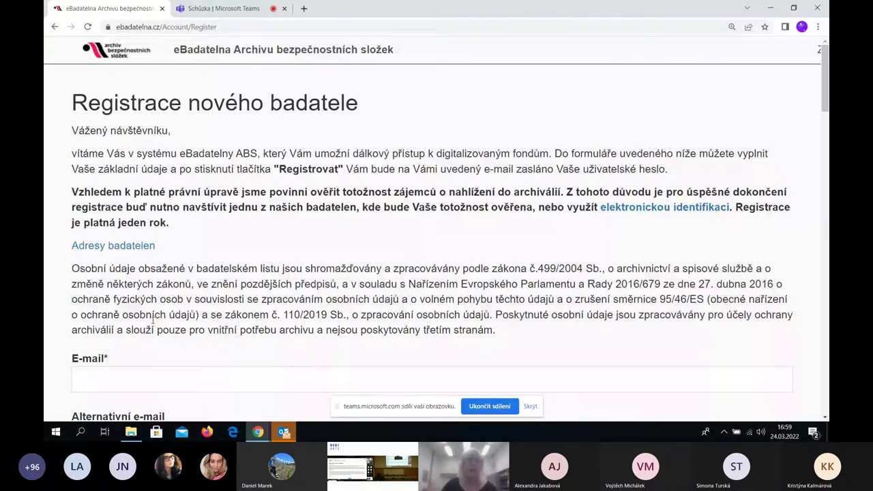
{"action": "left_click", "coordinate": [55, 26]}
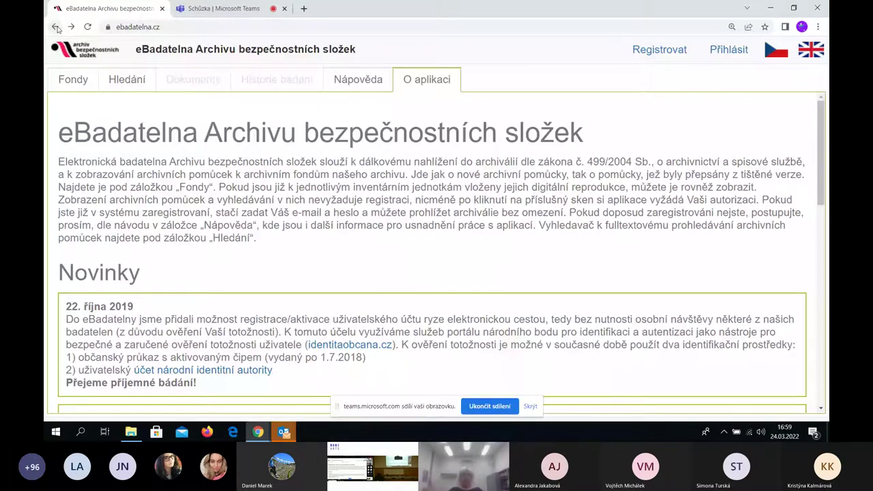
Run a full-text eBadatelna search for 'spisovatel' and open a new blank browser tab
{"action": "left_click", "coordinate": [126, 81]}
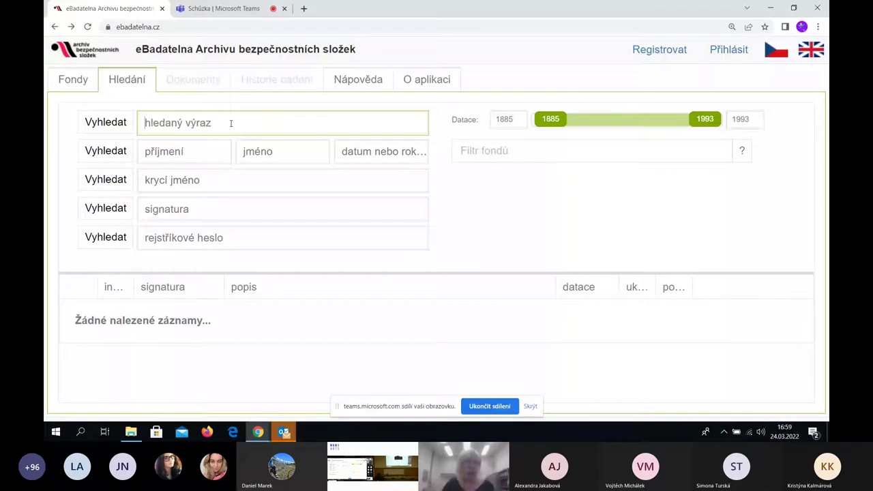
{"action": "left_click", "coordinate": [204, 121]}
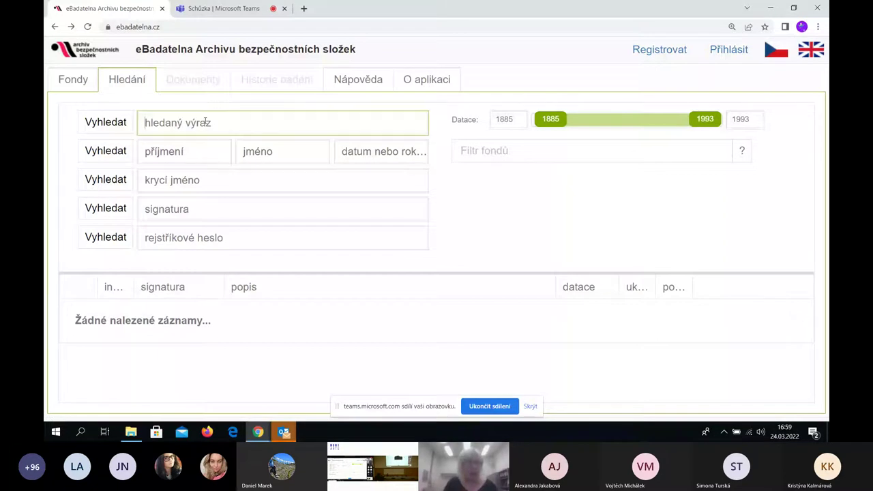
{"action": "type", "text": "spí"}
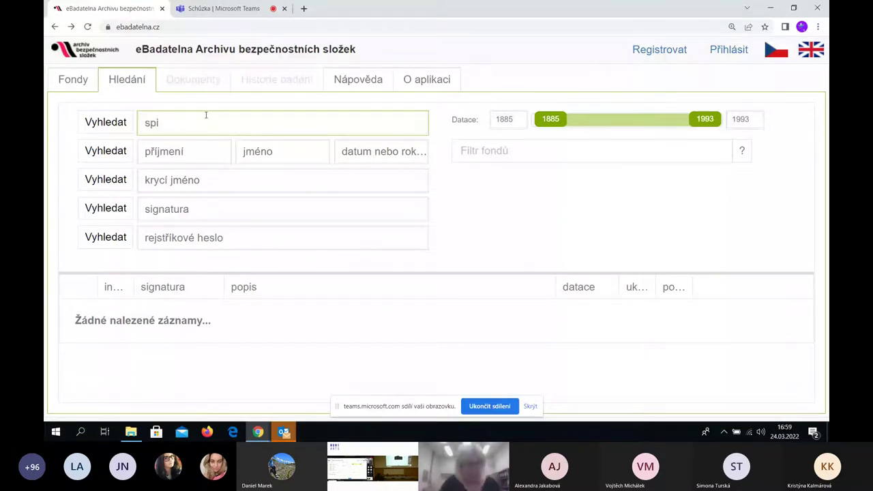
{"action": "type", "text": "sovatel"}
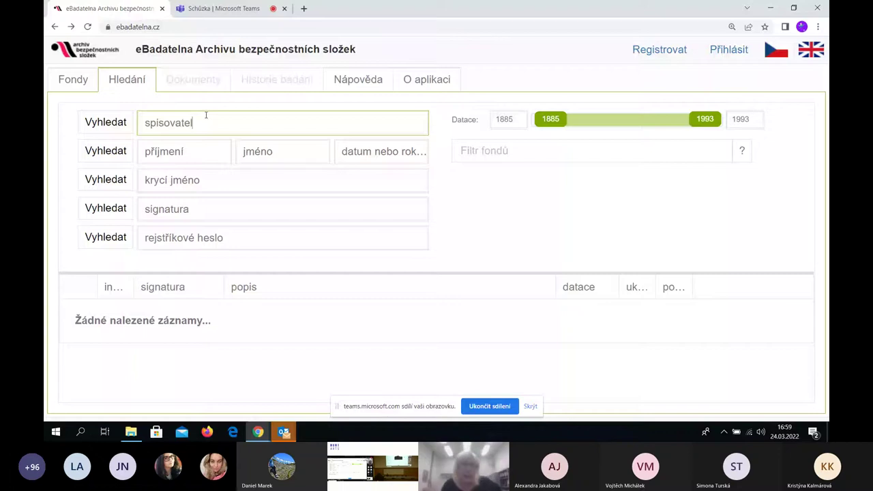
{"action": "key", "text": "Return"}
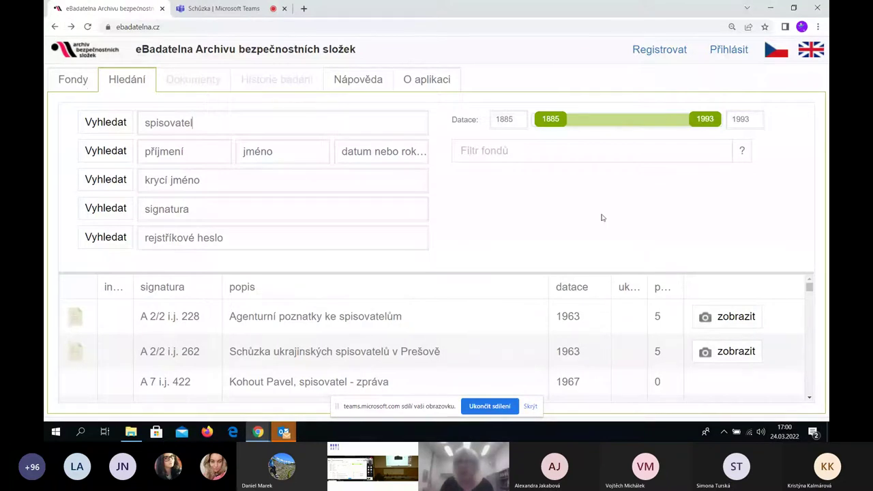
{"action": "left_click", "coordinate": [303, 8]}
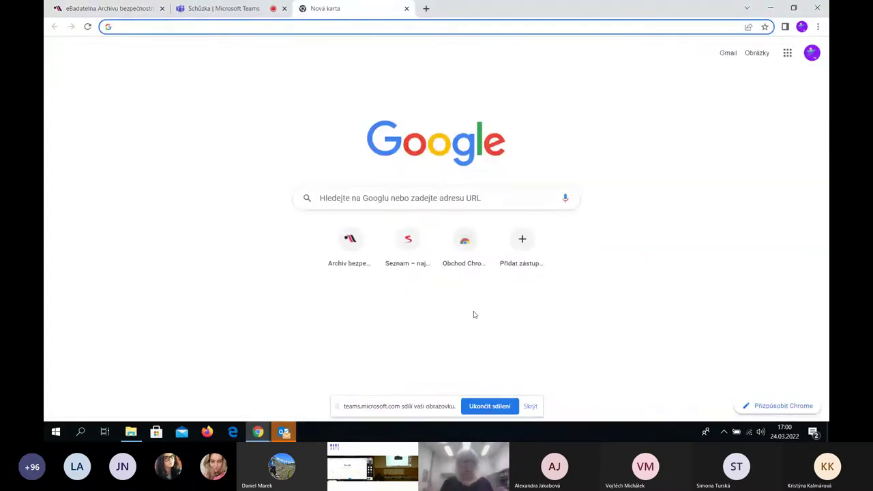
In the new tab, reach eBadatelna via abscr.cz, set zoom to 80 %, and open the search form
{"action": "left_click", "coordinate": [360, 251]}
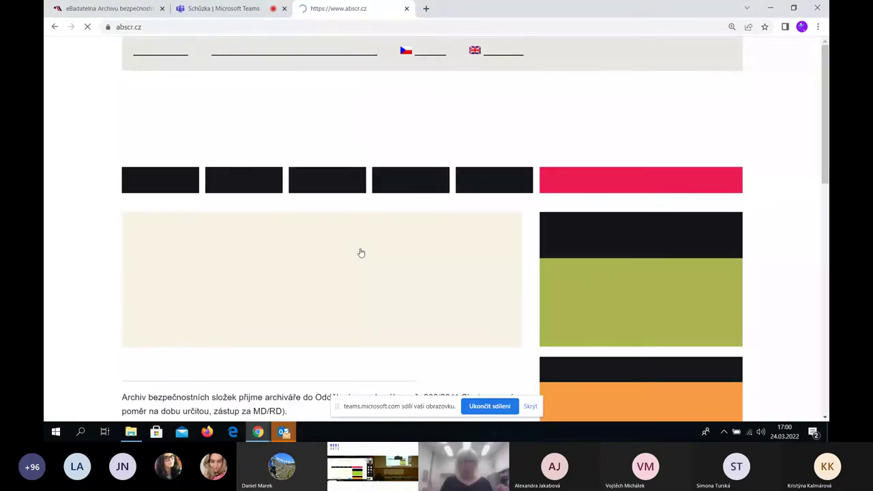
{"action": "scroll", "coordinate": [361, 253], "scroll_direction": "down", "scroll_amount": 5}
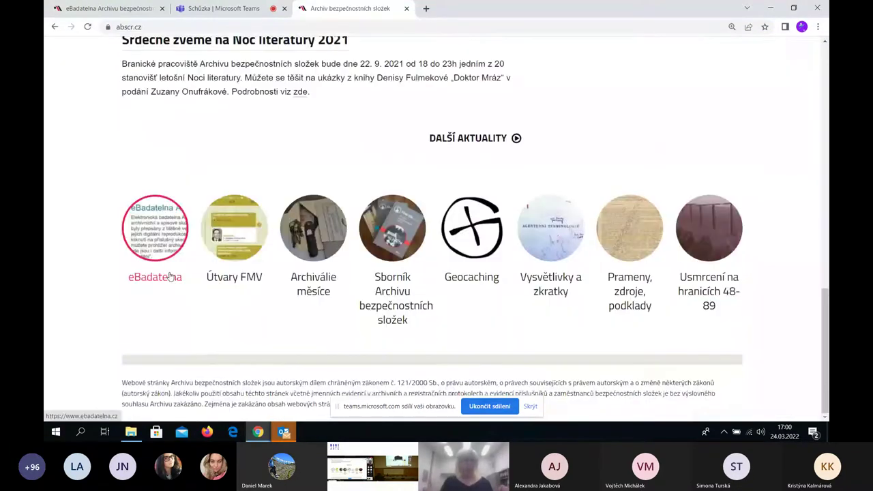
{"action": "left_click", "coordinate": [167, 249]}
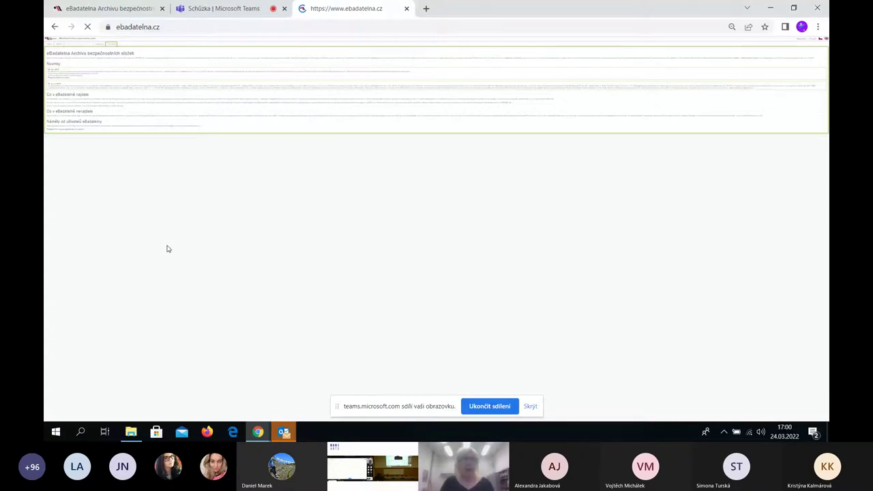
{"action": "key", "text": "ctrl+plus"}
{"action": "key", "text": "ctrl+plus"}
{"action": "key", "text": "ctrl+plus"}
{"action": "key", "text": "ctrl+plus"}
{"action": "key", "text": "ctrl+plus"}
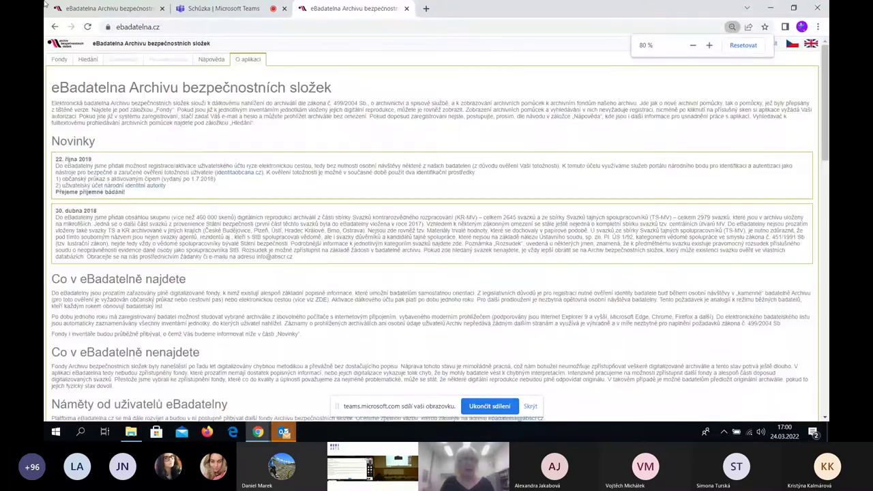
{"action": "key", "text": "ctrl+plus"}
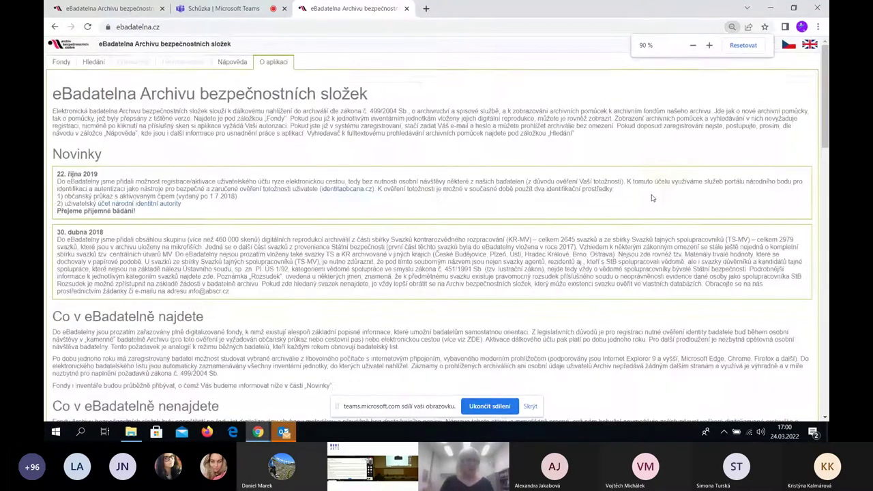
{"action": "left_click", "coordinate": [99, 64]}
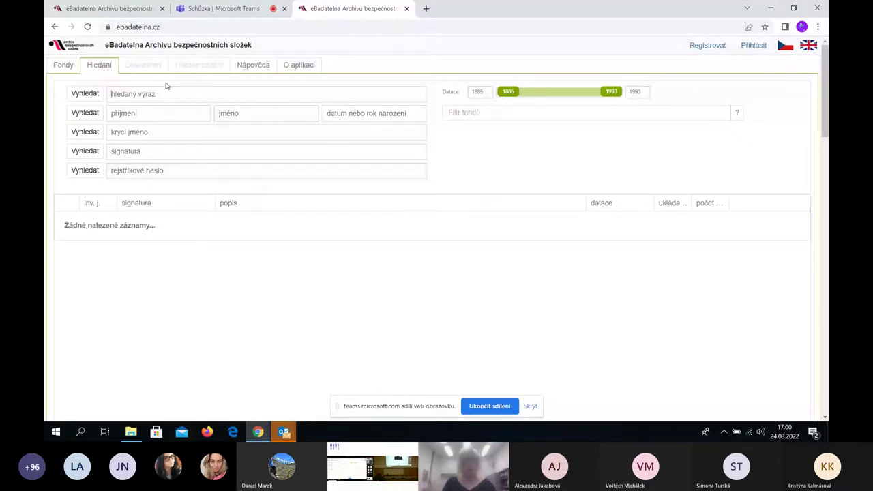
Search 'spisovatel' and open record A 2/2 i.j. 228 'Agenturní poznatky ke spisovatelům' and its first scan
{"action": "type", "text": "spisovatel"}
{"action": "key", "text": "Return"}
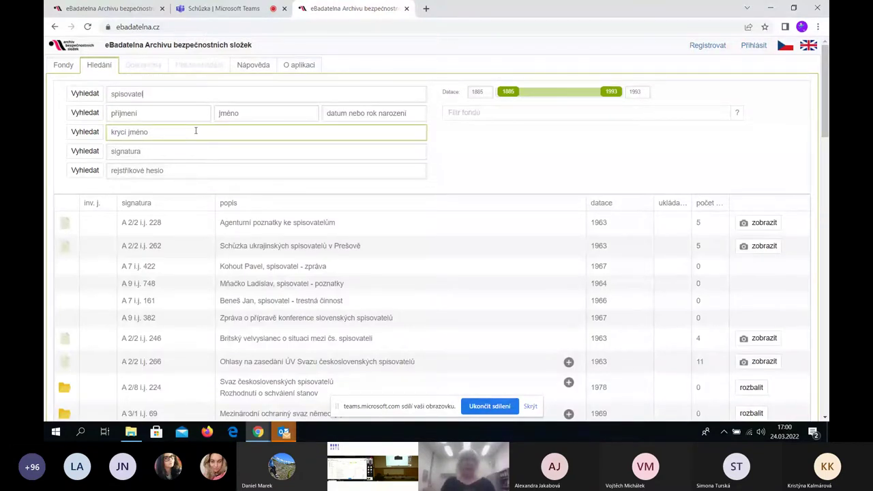
{"action": "left_click", "coordinate": [764, 223]}
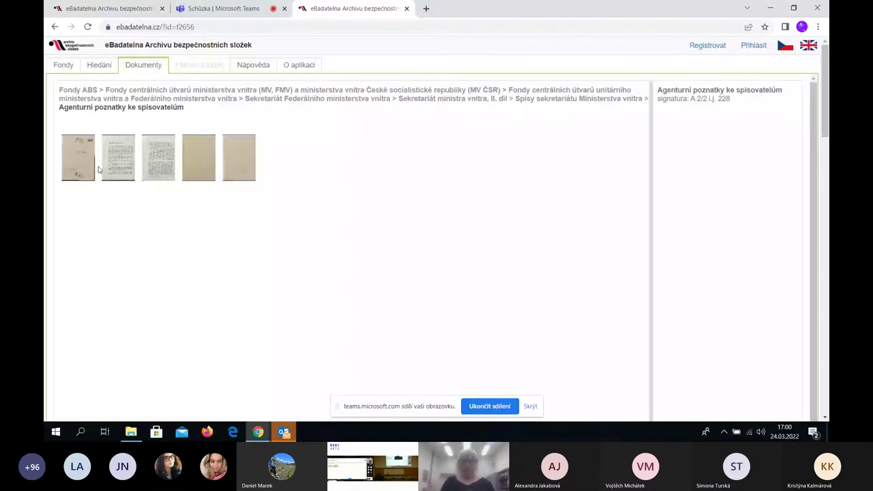
{"action": "left_click", "coordinate": [94, 169]}
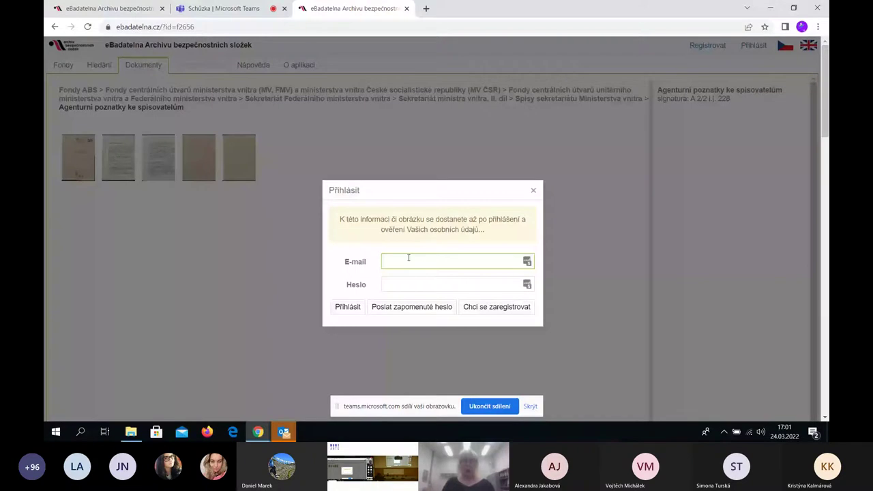
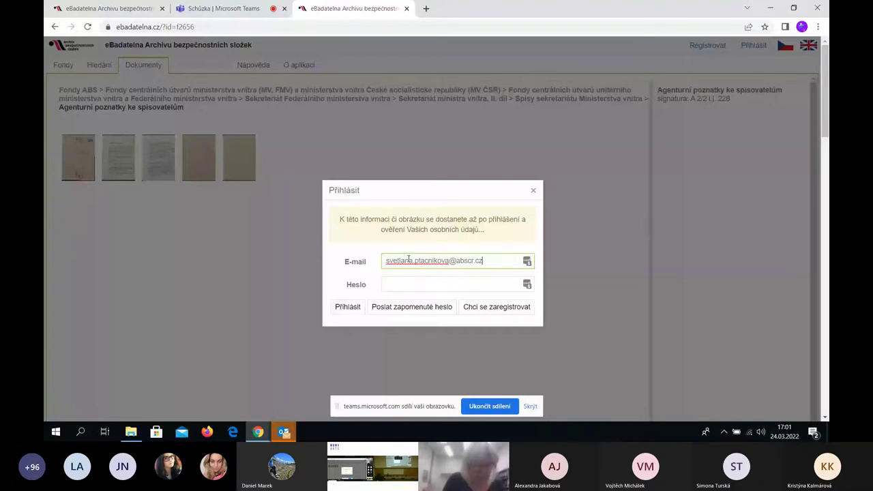
Log in to eBadatelna with the account e-mail and password, fixing a typo in the e-mail
{"action": "key", "text": "Tab"}
{"action": "type", "text": "****"}
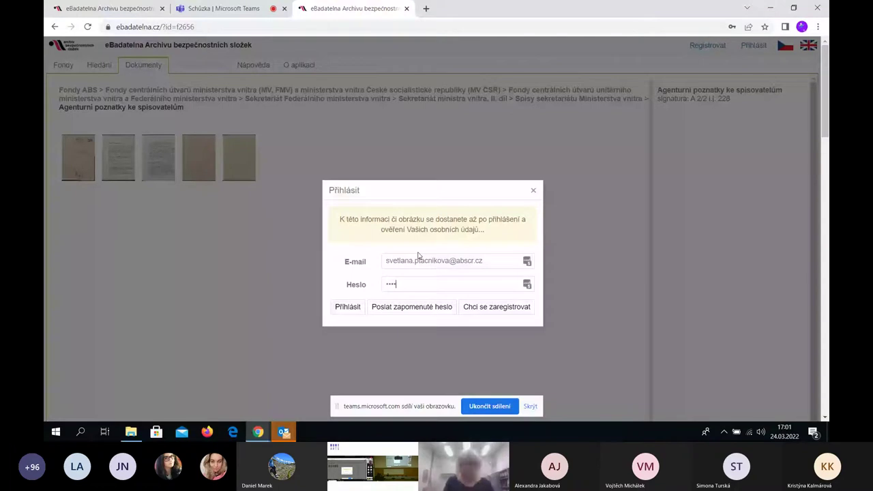
{"action": "type", "text": "*****"}
{"action": "key", "text": "Return"}
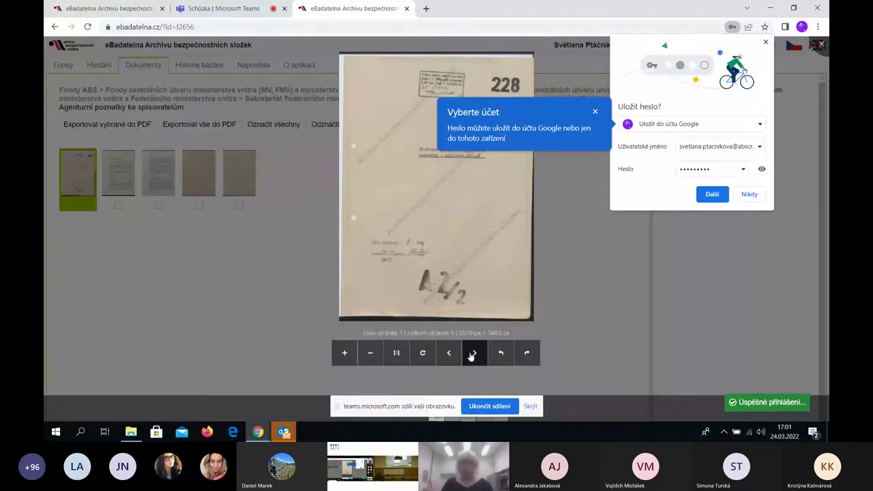
Page forward through two more scans of the document, then close the viewer
{"action": "left_click", "coordinate": [472, 353]}
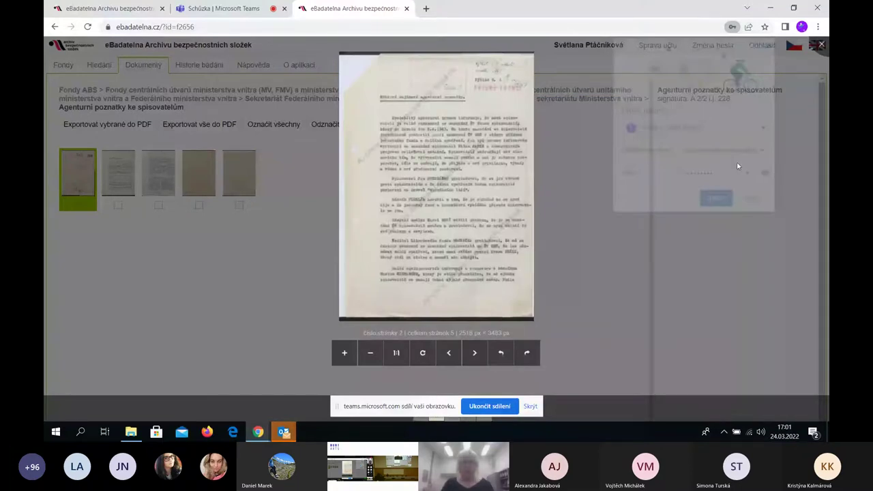
{"action": "scroll", "coordinate": [387, 179], "scroll_direction": "up", "scroll_amount": 10}
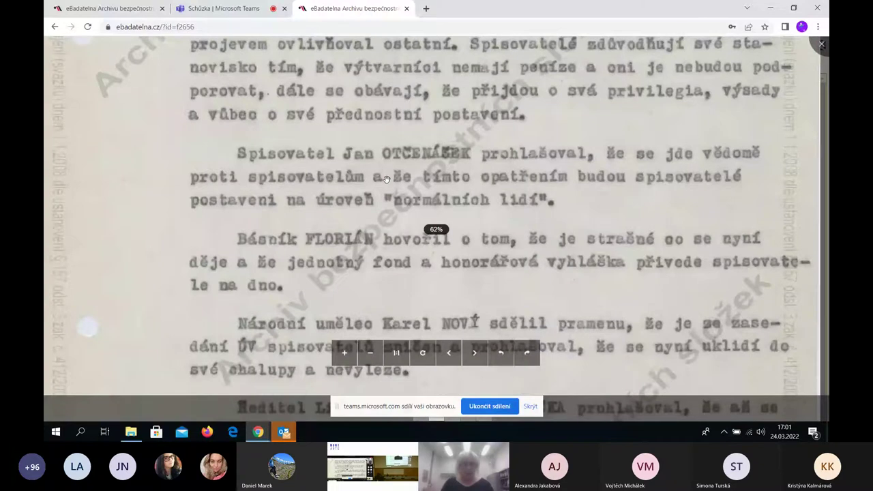
{"action": "left_click", "coordinate": [476, 353]}
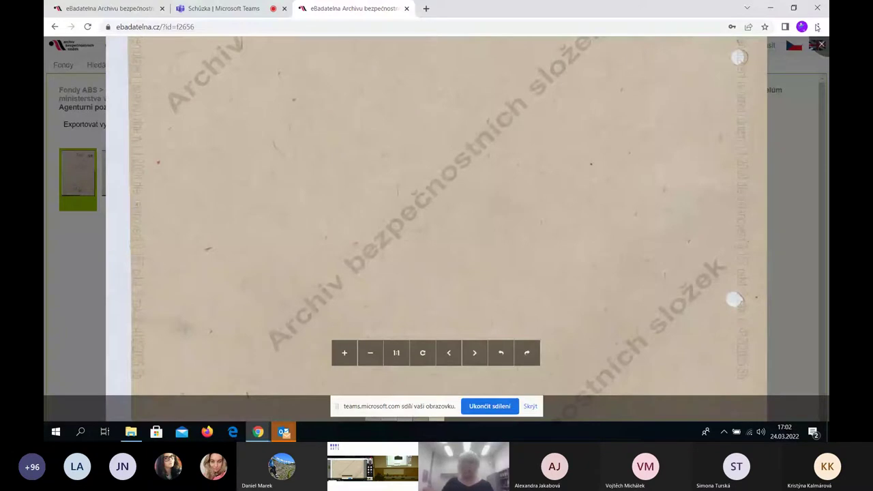
{"action": "left_click", "coordinate": [821, 45]}
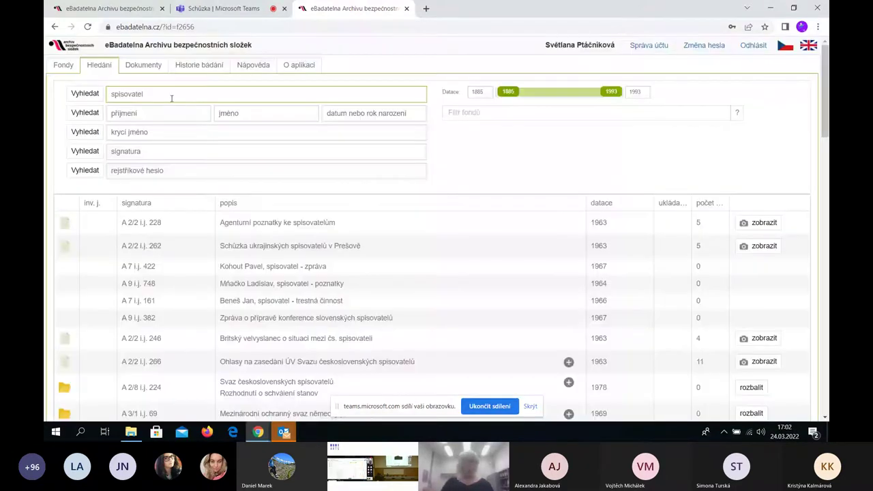
Replace 'spisovatel' with a search by a person's surname and first name, then open the top personal file
{"action": "double_click", "coordinate": [171, 98]}
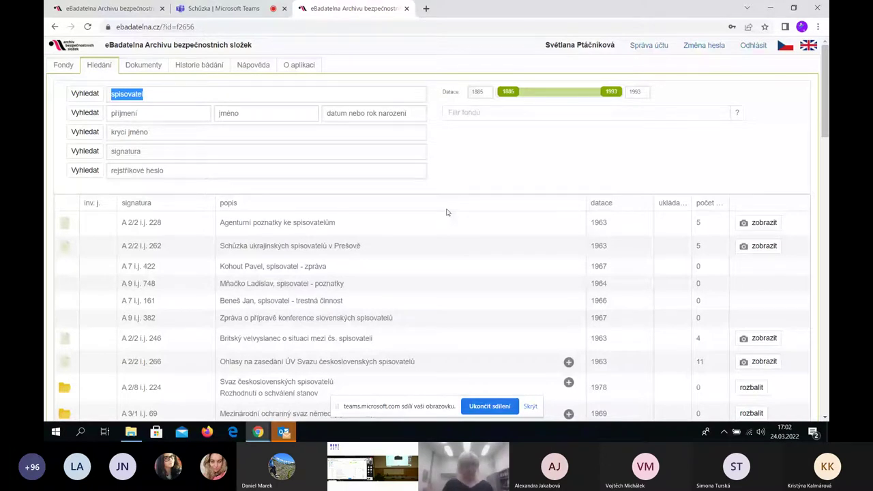
{"action": "key", "text": "BackSpace"}
{"action": "left_click", "coordinate": [161, 117]}
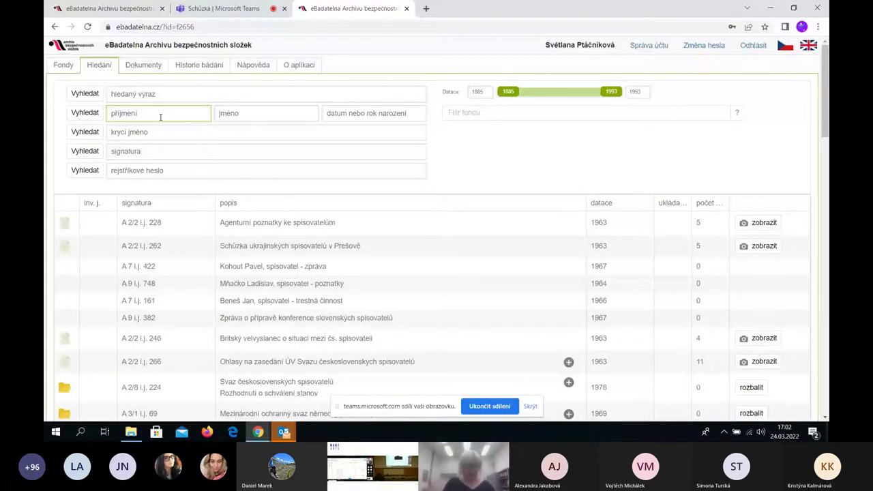
{"action": "type", "text": "Kocáb"}
{"action": "left_click", "coordinate": [304, 111]}
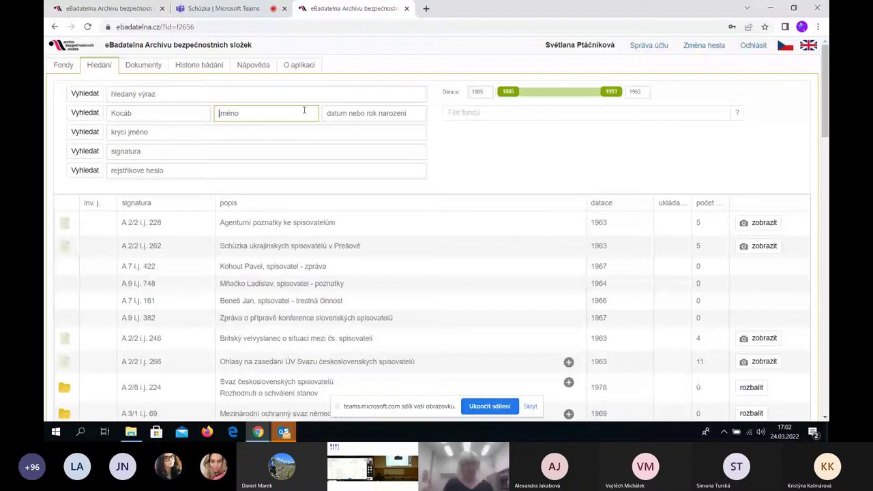
{"action": "type", "text": "Michael"}
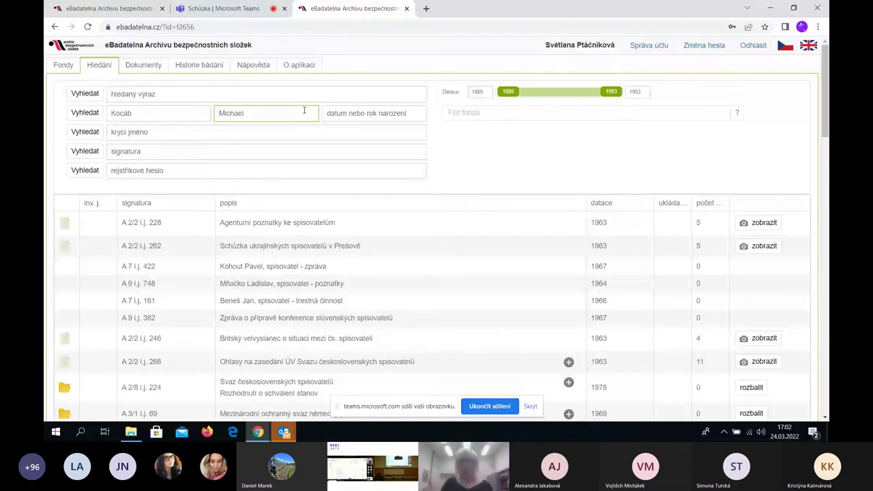
{"action": "key", "text": "Return"}
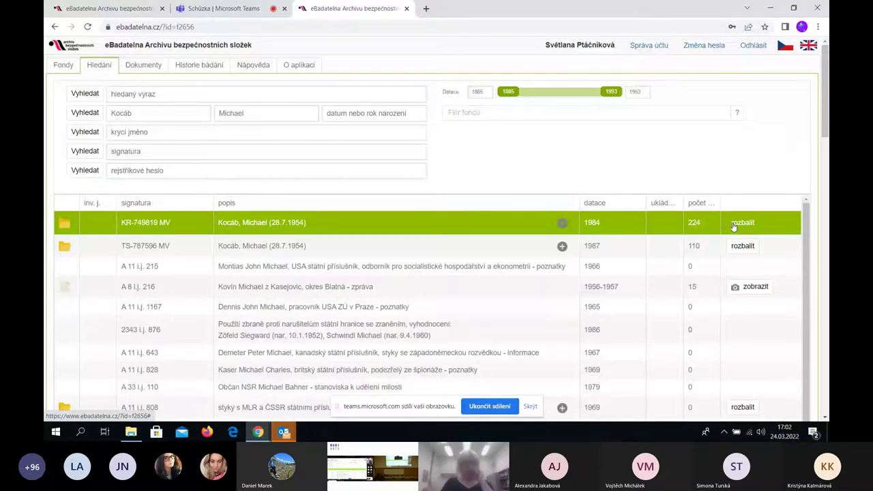
{"action": "left_click", "coordinate": [733, 227]}
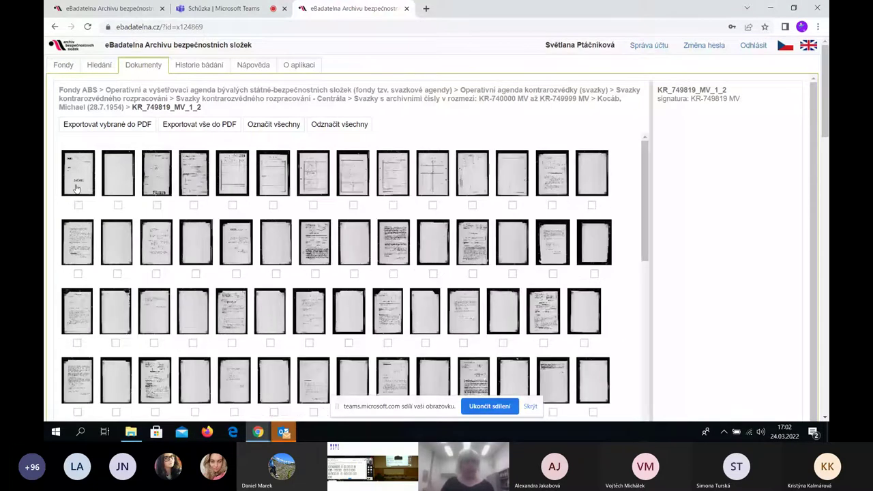
Open the first page scan of KR_749819_MV_1_2 and page forward twice
{"action": "left_click", "coordinate": [78, 186]}
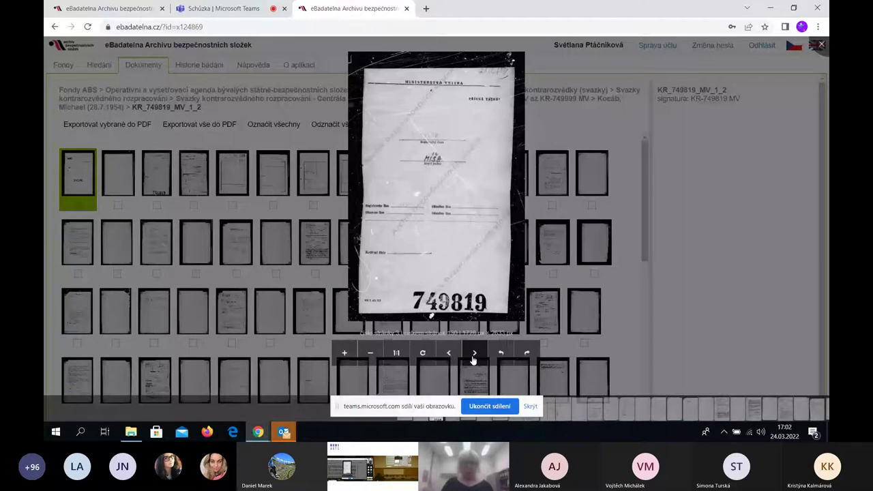
{"action": "left_click", "coordinate": [474, 354]}
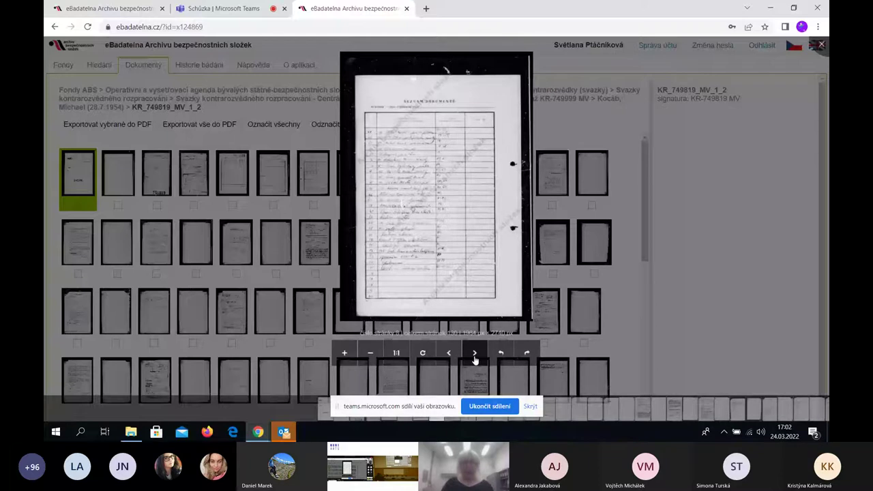
{"action": "left_click", "coordinate": [475, 354]}
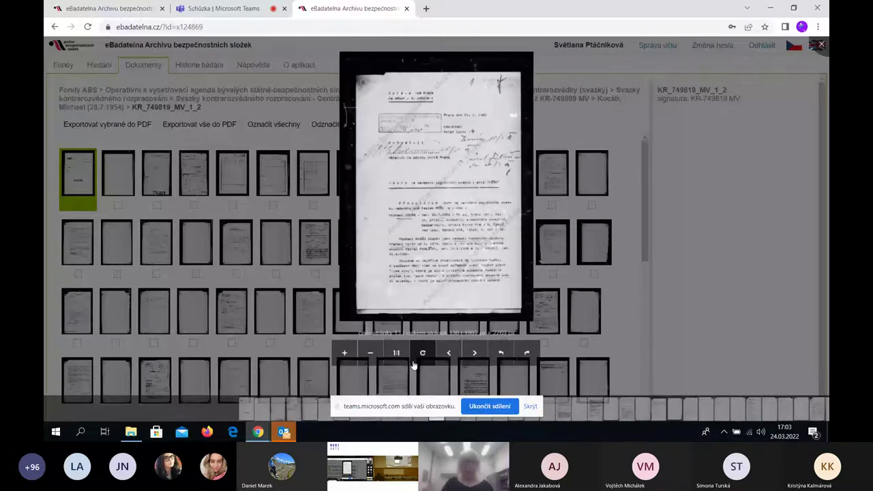
Read a page enlarged to full 1:1 size, advance one page, then close the image viewer
{"action": "left_click", "coordinate": [396, 352]}
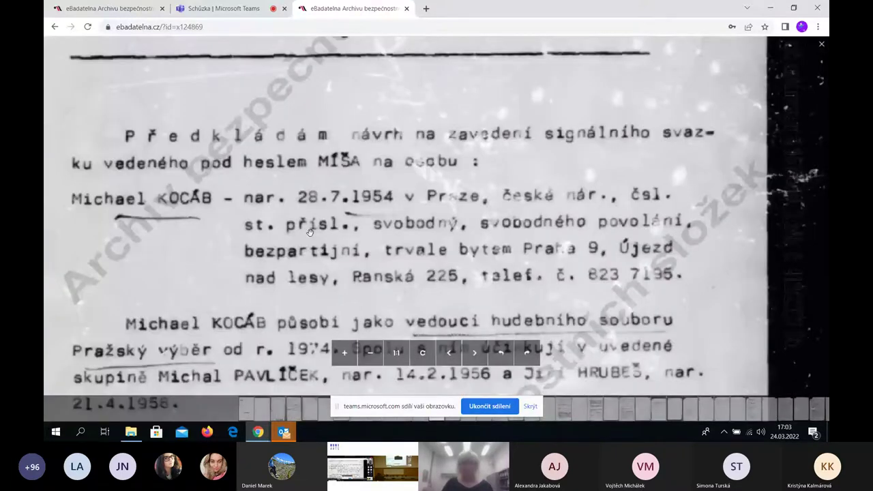
{"action": "left_click_drag", "start_coordinate": [536, 297], "coordinate": [570, 281]}
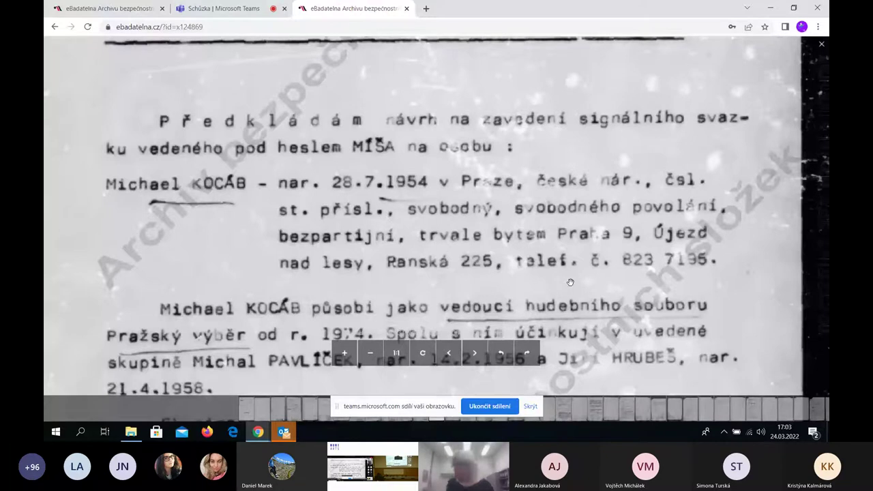
{"action": "scroll", "coordinate": [571, 282], "scroll_direction": "down", "scroll_amount": 2}
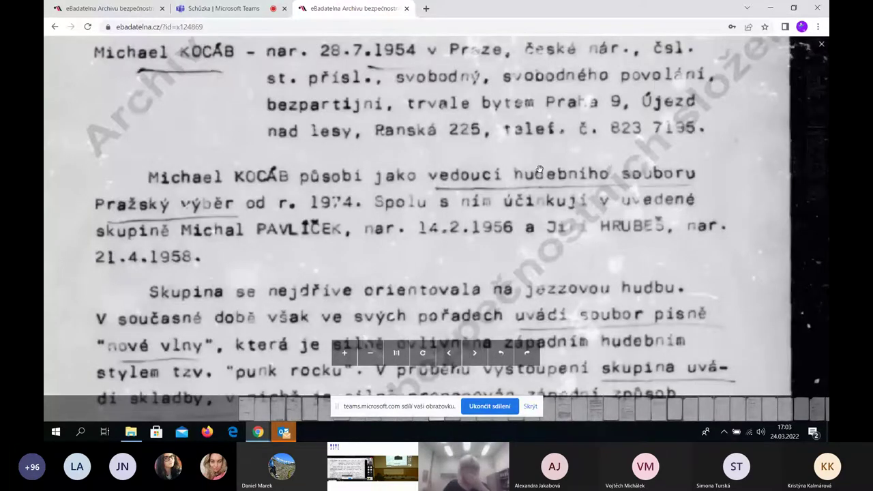
{"action": "left_click", "coordinate": [472, 354]}
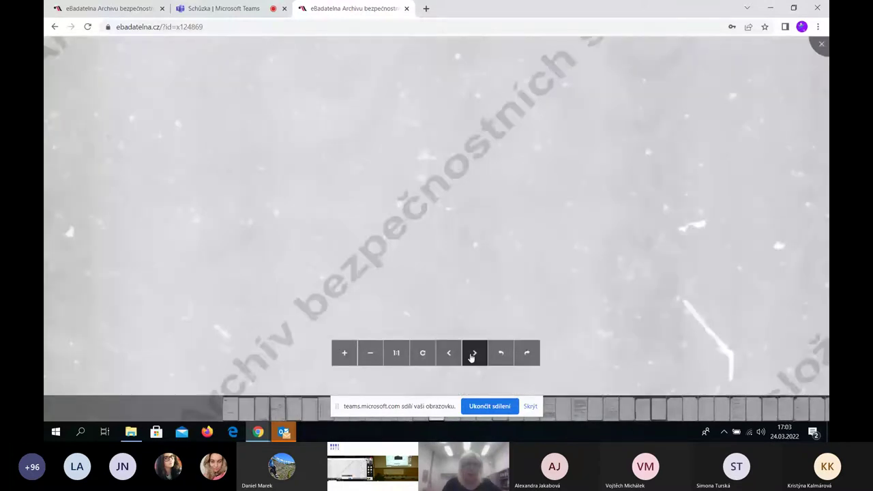
{"action": "key", "text": "Escape"}
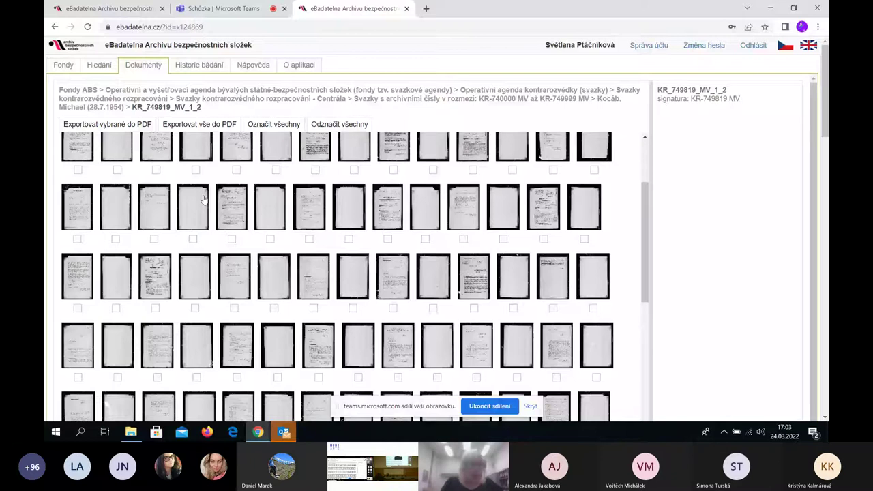
Return to the Hledání search form, then go back to the KR-749819 MV file listing
{"action": "scroll", "coordinate": [204, 199], "scroll_direction": "up", "scroll_amount": 2}
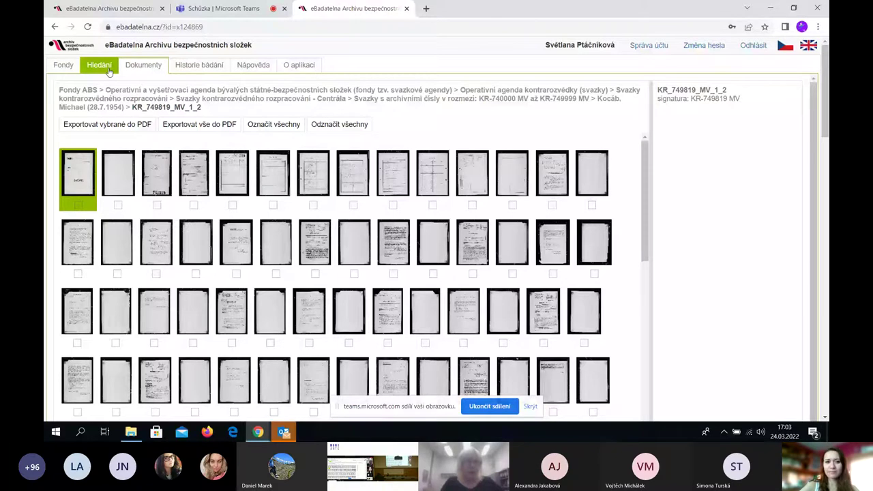
{"action": "left_click", "coordinate": [102, 66]}
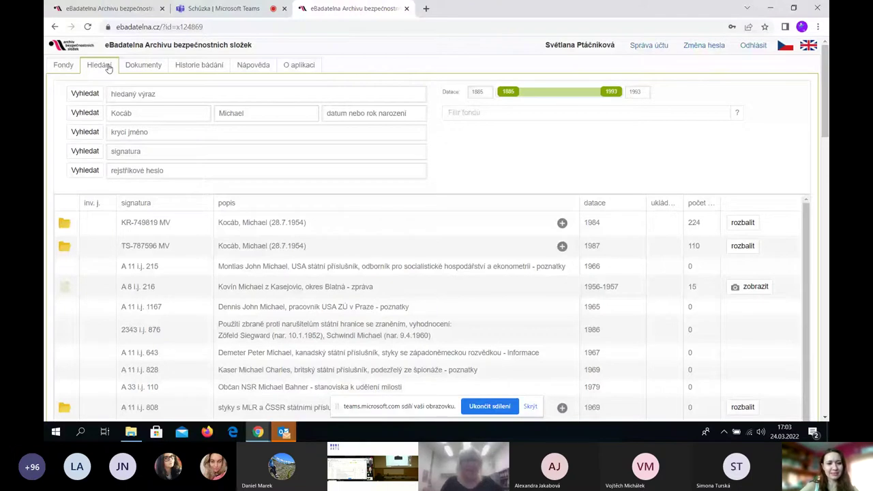
{"action": "left_click", "coordinate": [163, 114]}
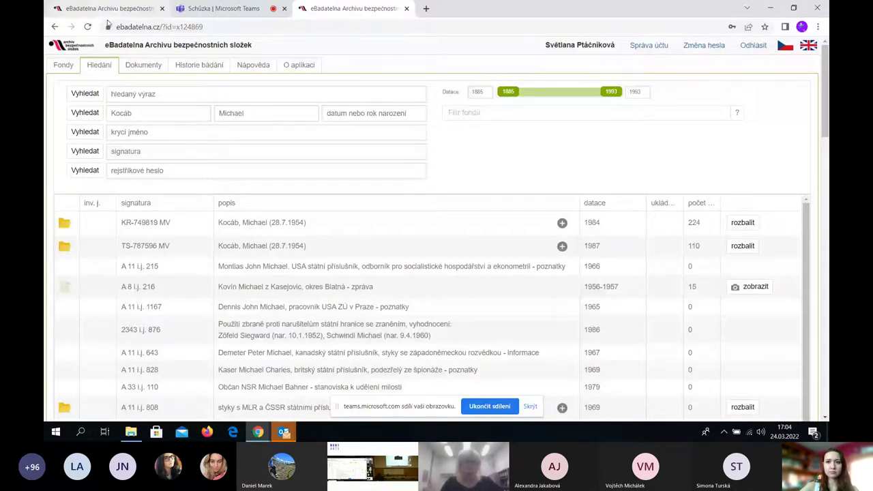
{"action": "left_click", "coordinate": [55, 27]}
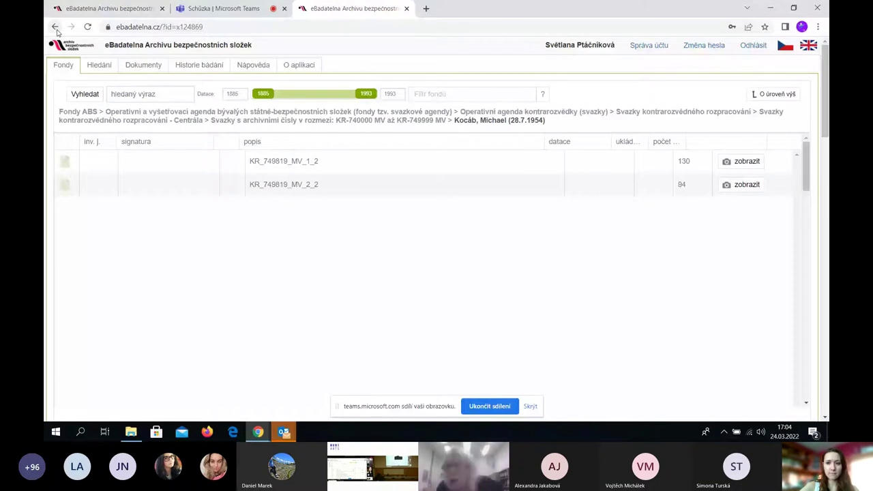
Browse Fondy ABS through Studijní ústav MV to the Velitelství Státní bezpečnosti Praha fond
{"action": "left_click", "coordinate": [313, 69]}
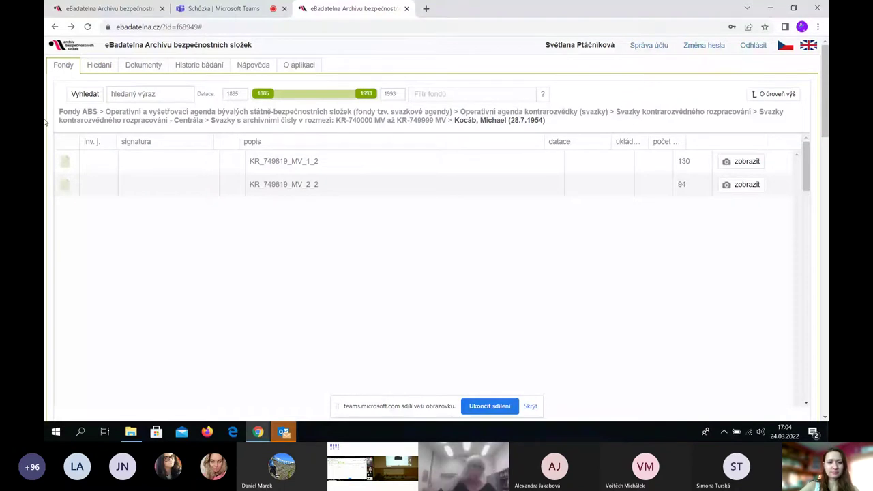
{"action": "left_click", "coordinate": [74, 111]}
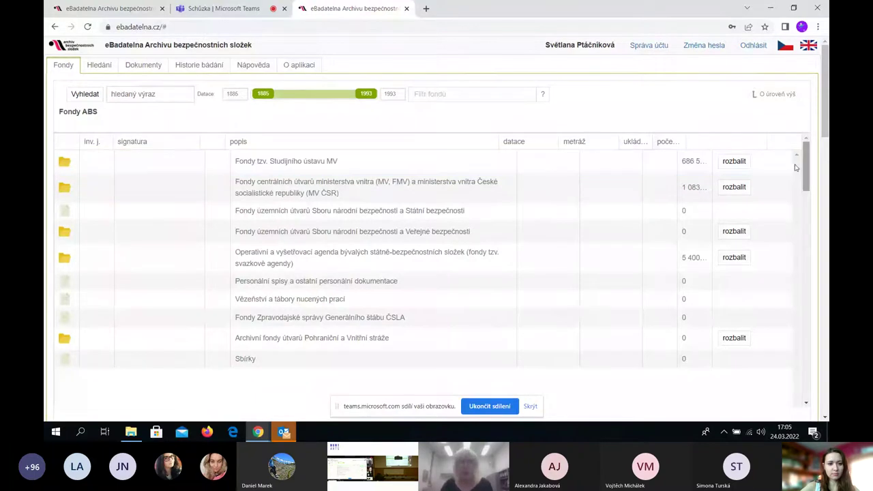
{"action": "left_click", "coordinate": [736, 164]}
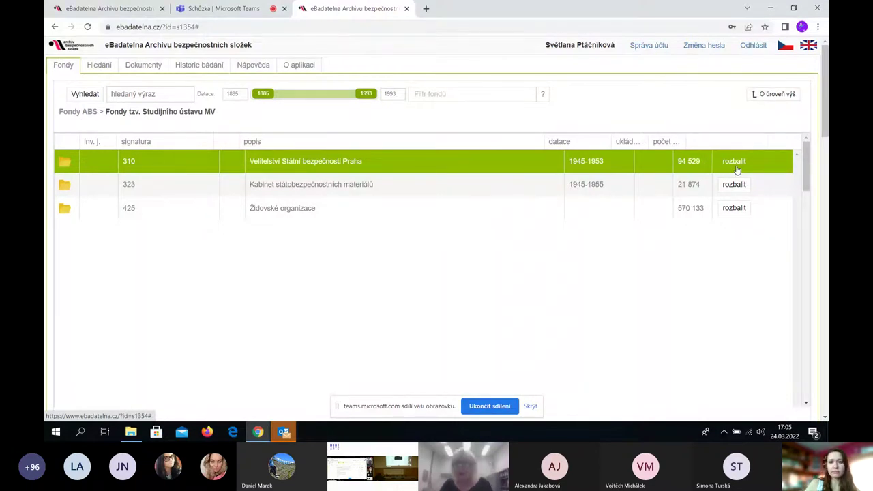
{"action": "left_click", "coordinate": [735, 164]}
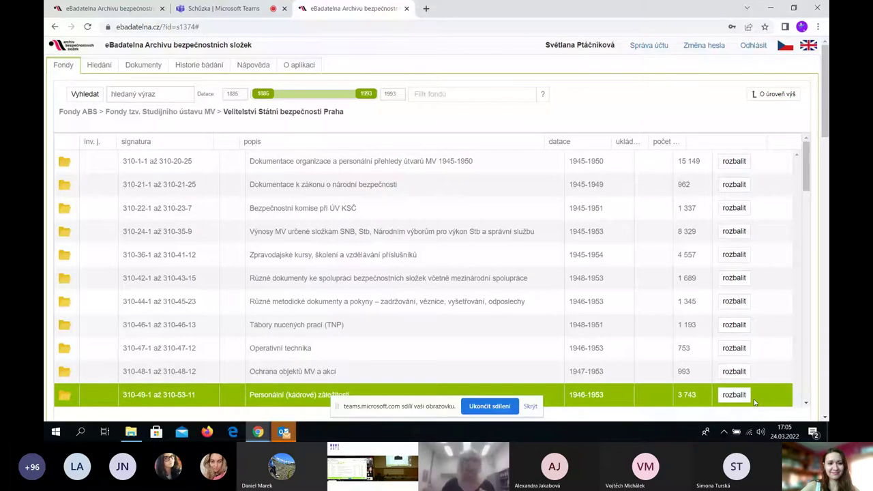
{"action": "left_click", "coordinate": [111, 9]}
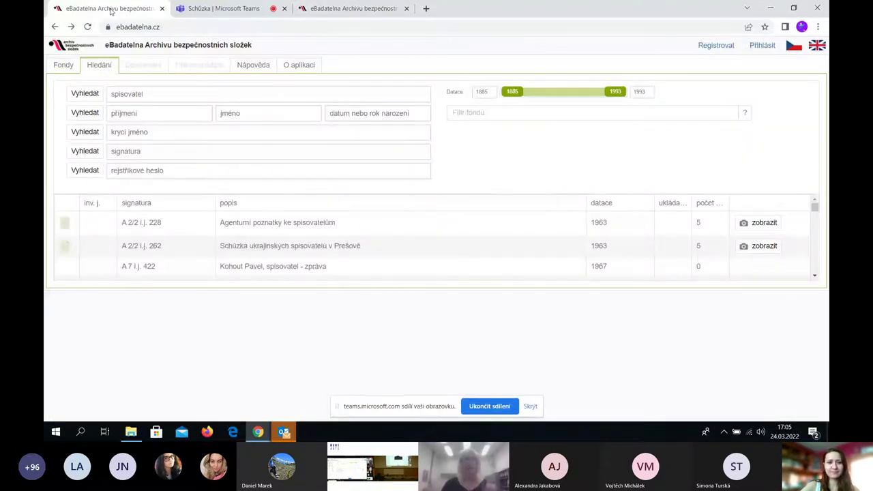
In a new tab, follow abscr.cz's institution links to the Ústav pamäti národa website
{"action": "left_click", "coordinate": [426, 8]}
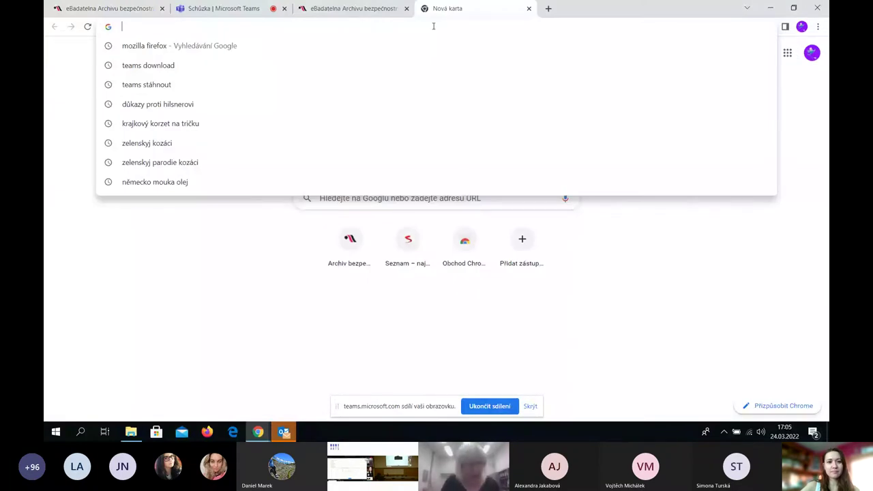
{"action": "type", "text": "abscr"}
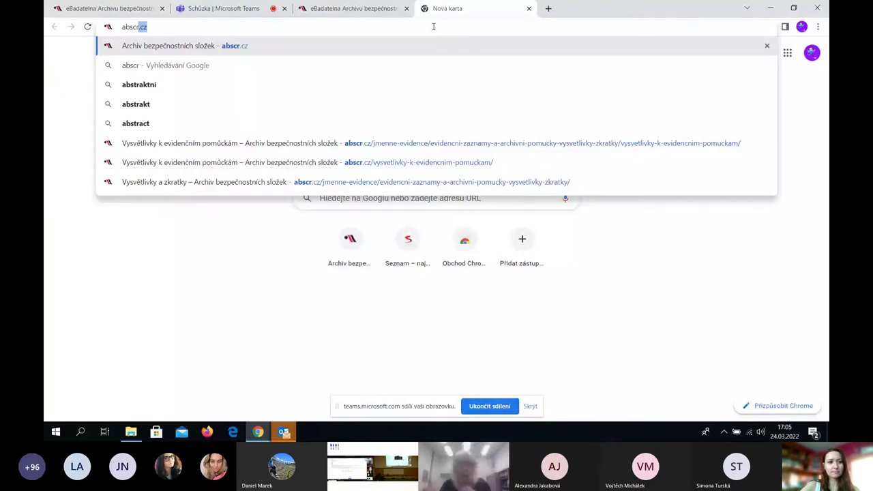
{"action": "key", "text": "Return"}
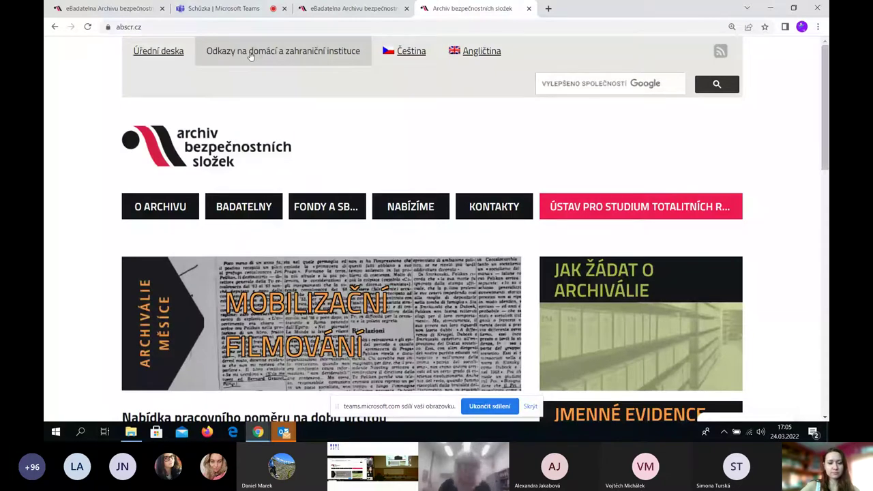
{"action": "left_click", "coordinate": [250, 56]}
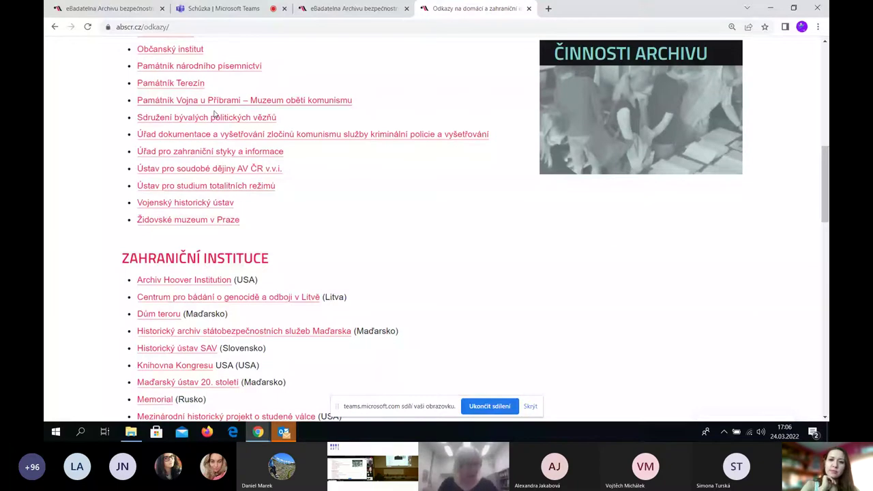
{"action": "scroll", "coordinate": [214, 251], "scroll_direction": "down", "scroll_amount": 6}
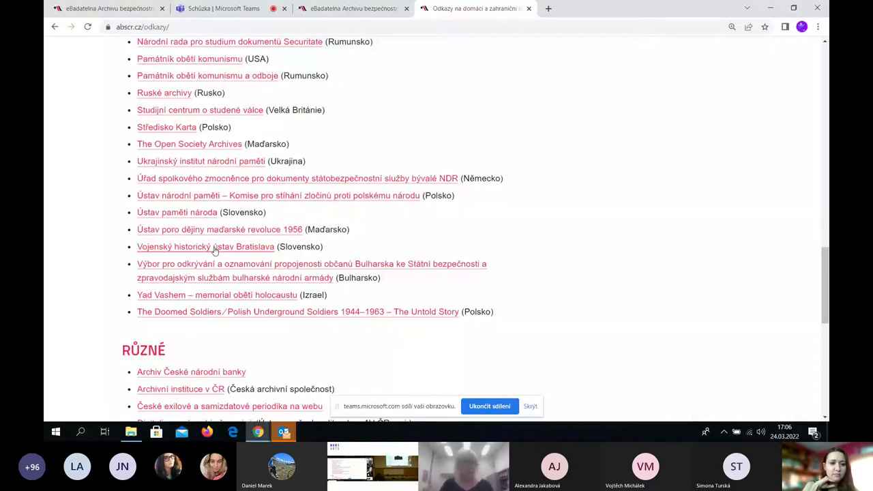
{"action": "left_click", "coordinate": [168, 212]}
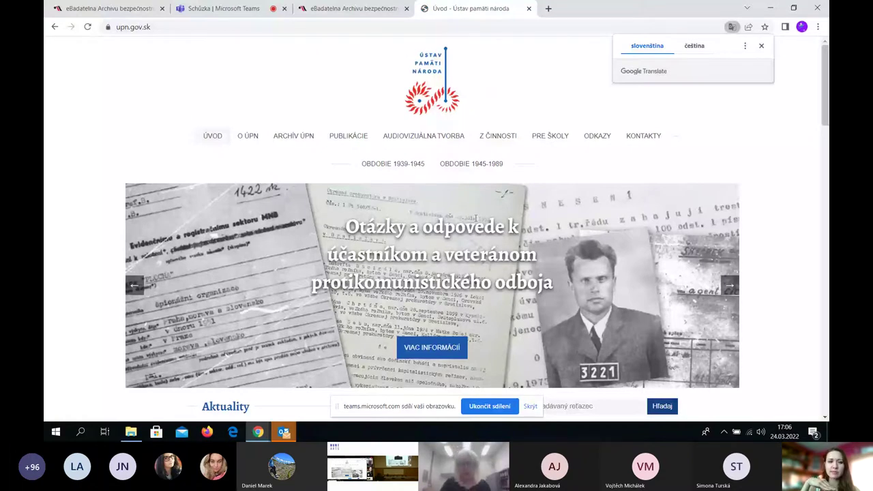
{"action": "mouse_move", "coordinate": [470, 164]}
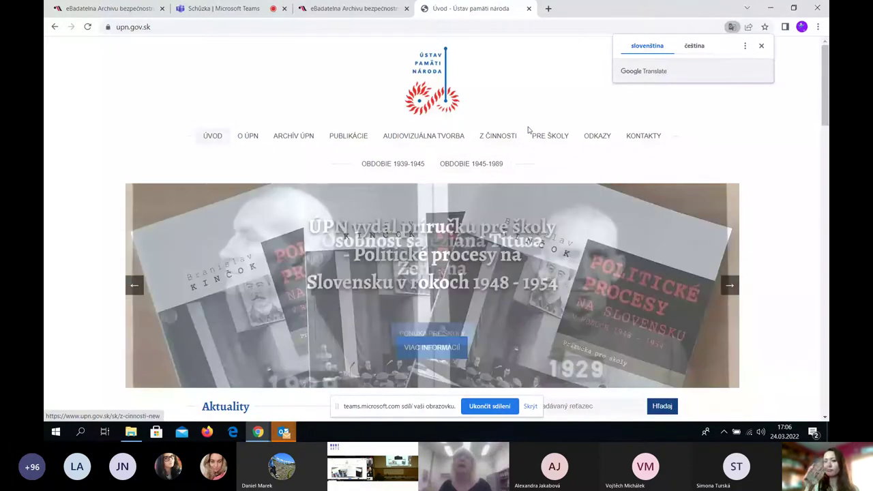
{"action": "mouse_move", "coordinate": [508, 136]}
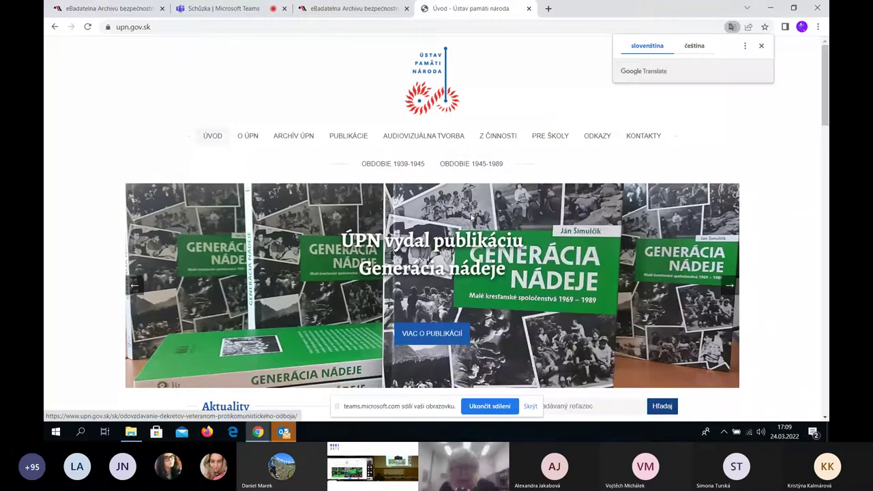
{"action": "mouse_move", "coordinate": [405, 169]}
{"action": "left_click", "coordinate": [460, 167]}
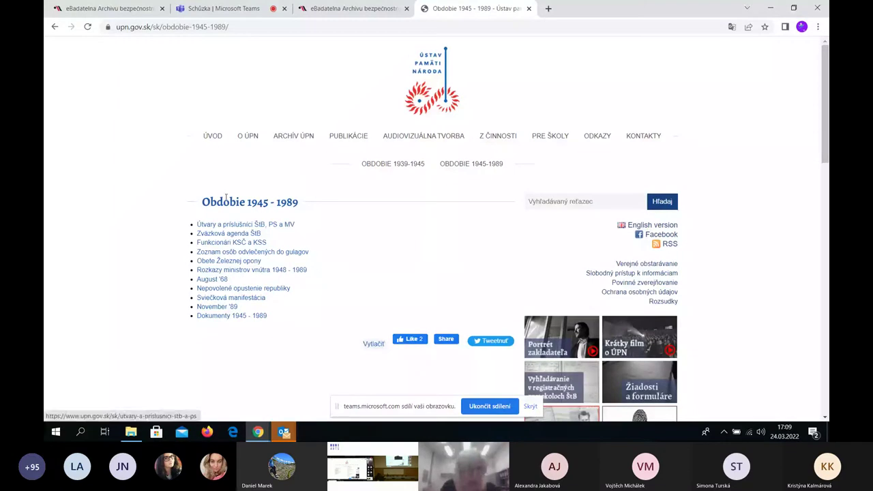
{"action": "left_click", "coordinate": [250, 234]}
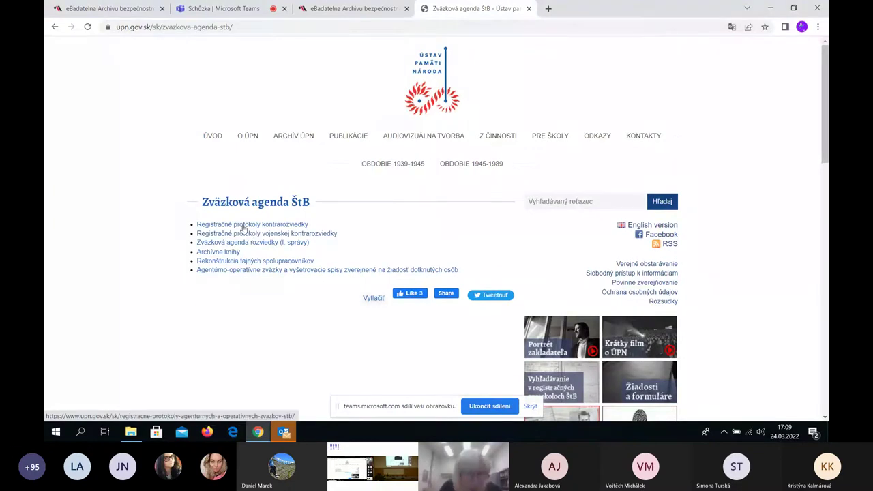
{"action": "left_click", "coordinate": [244, 227]}
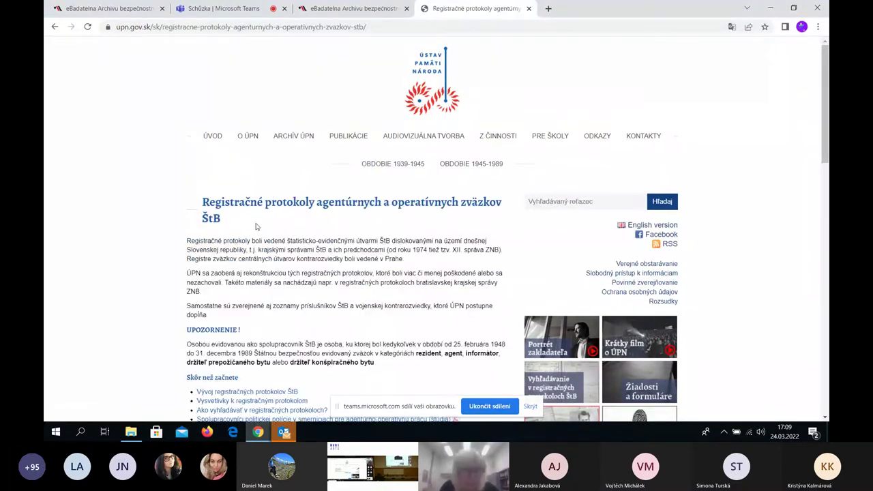
{"action": "scroll", "coordinate": [314, 223], "scroll_direction": "down", "scroll_amount": 3}
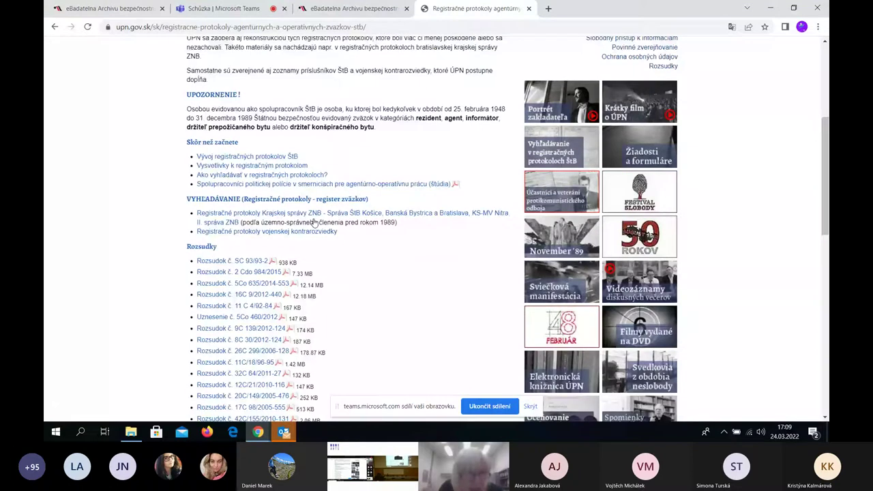
{"action": "scroll", "coordinate": [314, 223], "scroll_direction": "down", "scroll_amount": 1}
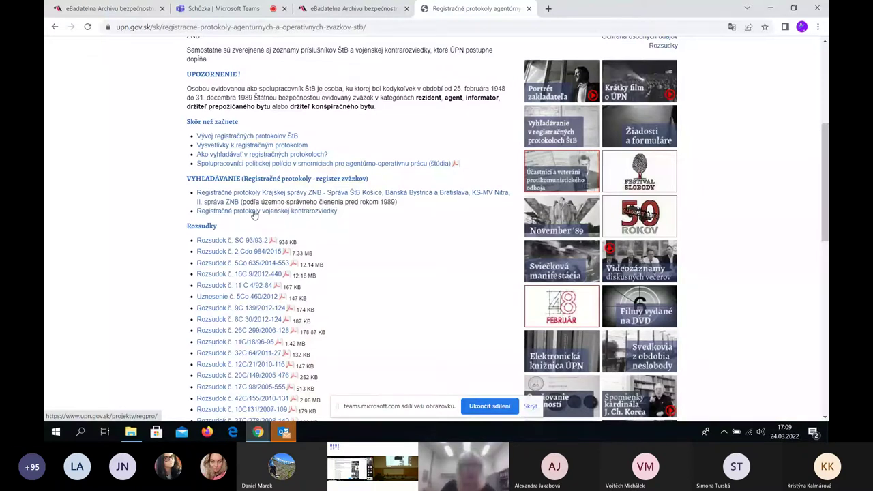
Search the registration protocols by the person's surname and first name, then open record 25085's scanned page
{"action": "left_click", "coordinate": [253, 213]}
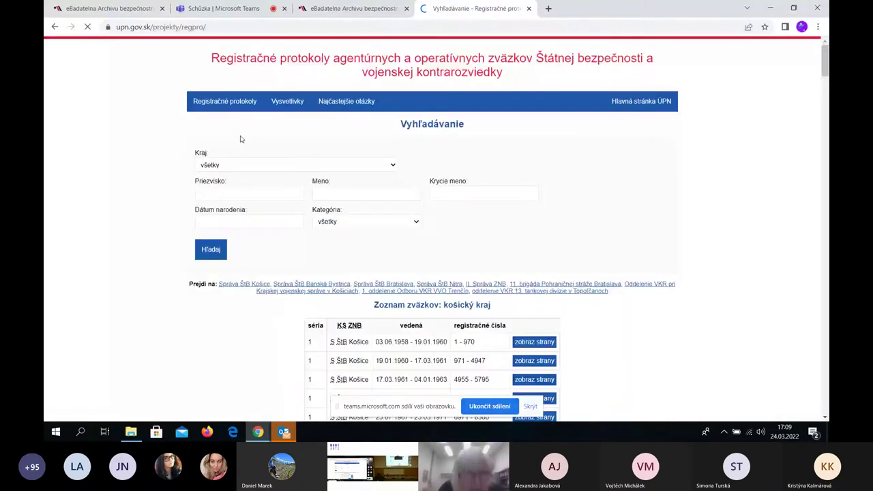
{"action": "left_click", "coordinate": [238, 192]}
{"action": "type", "text": "Babiš"}
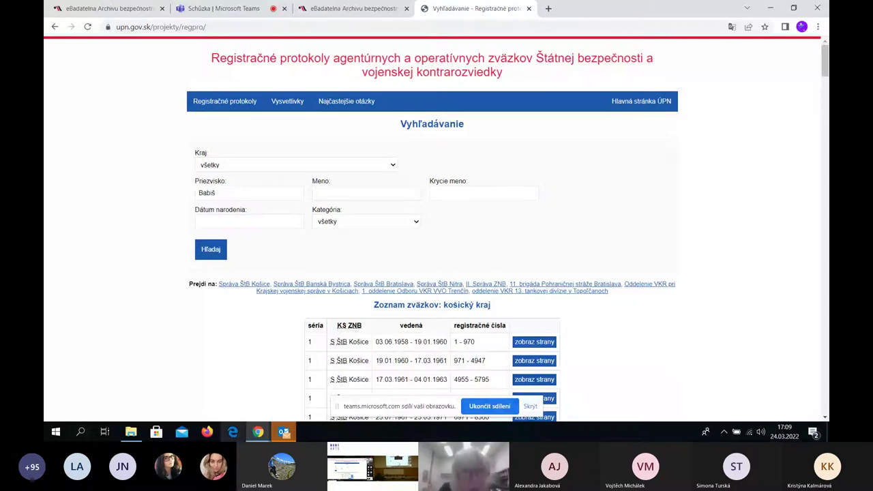
{"action": "left_click_drag", "start_coordinate": [360, 291], "coordinate": [624, 284]}
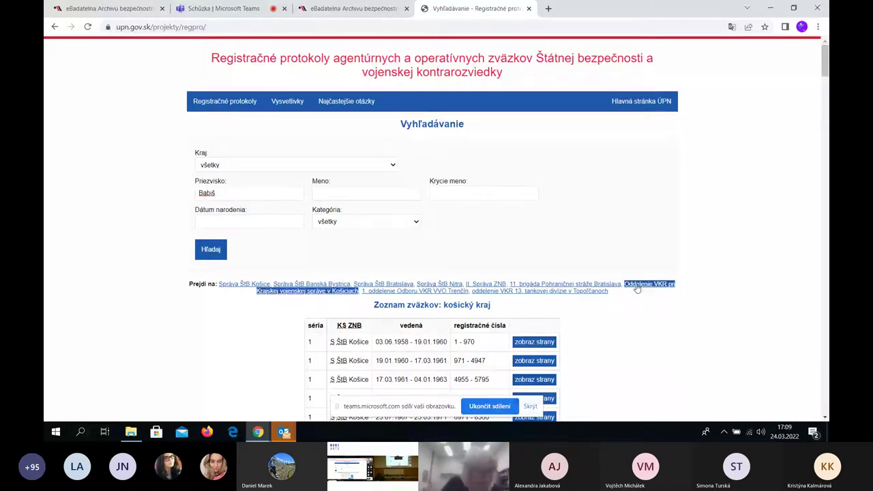
{"action": "left_click", "coordinate": [352, 189]}
{"action": "type", "text": "A"}
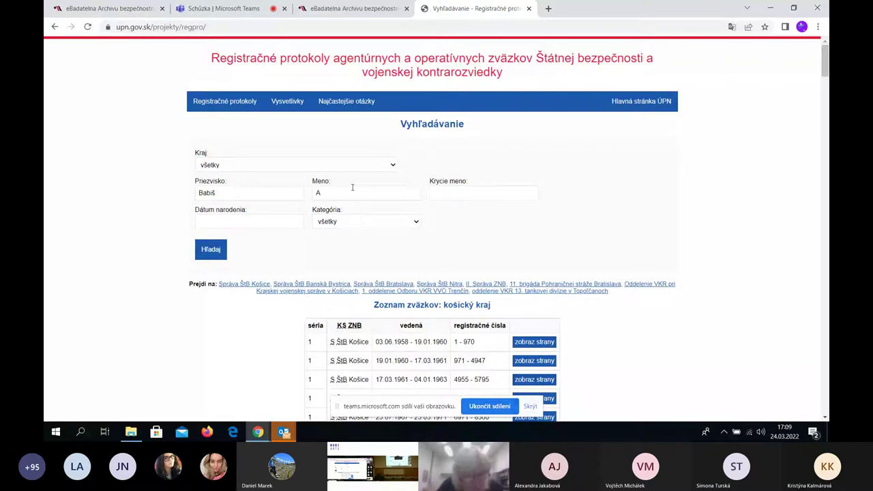
{"action": "type", "text": "ndr"}
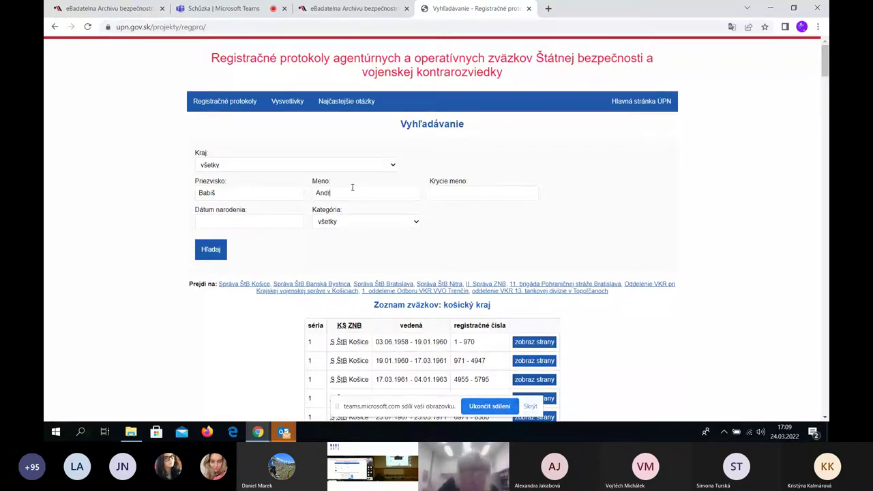
{"action": "type", "text": "ej"}
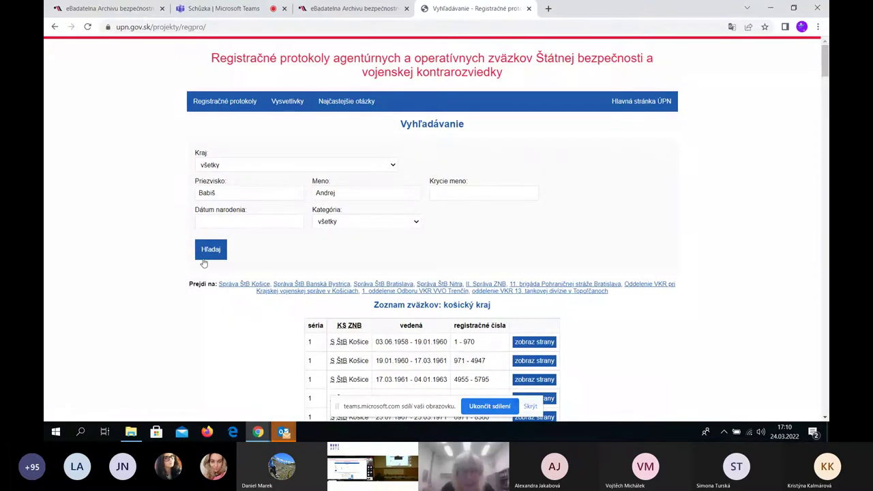
{"action": "left_click", "coordinate": [208, 251]}
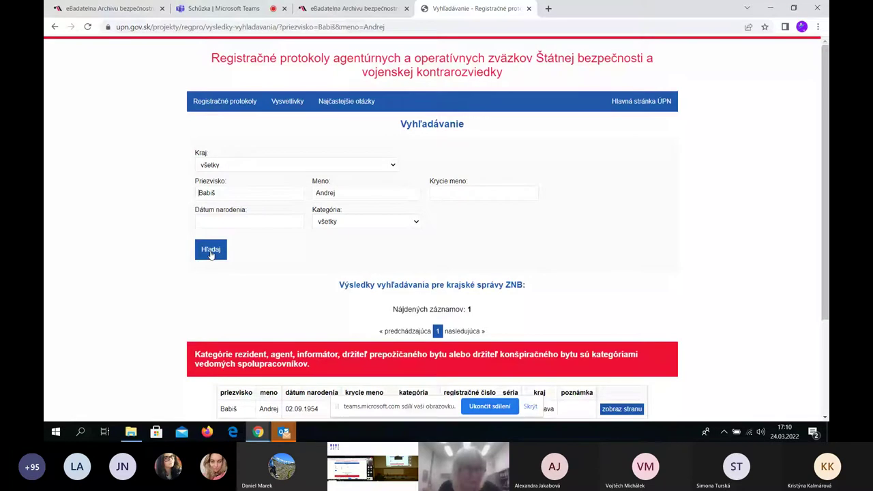
{"action": "scroll", "coordinate": [614, 278], "scroll_direction": "down", "scroll_amount": 2}
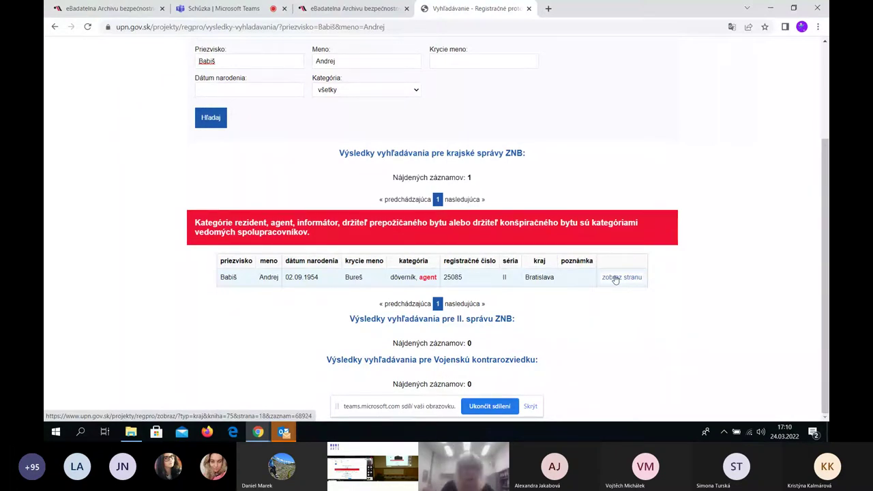
{"action": "left_click", "coordinate": [615, 278]}
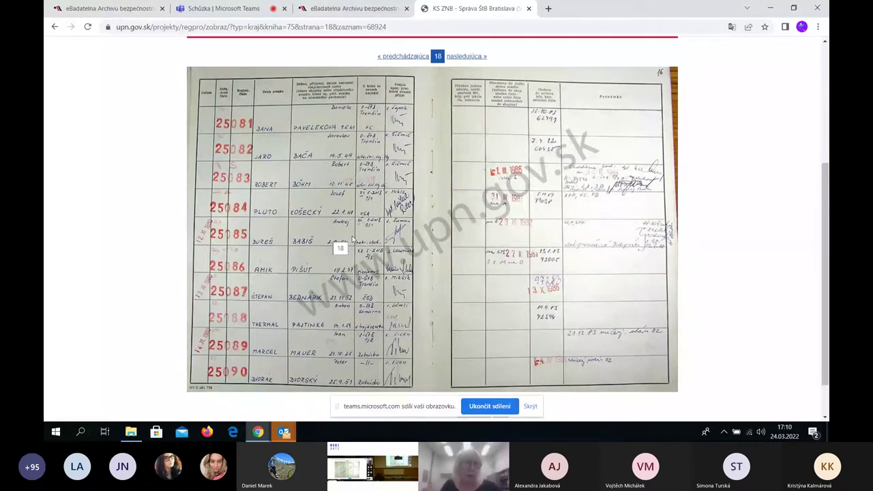
Load abscr.cz in the first tab, open Jmenné evidence and look through its search forms
{"action": "left_click", "coordinate": [110, 9]}
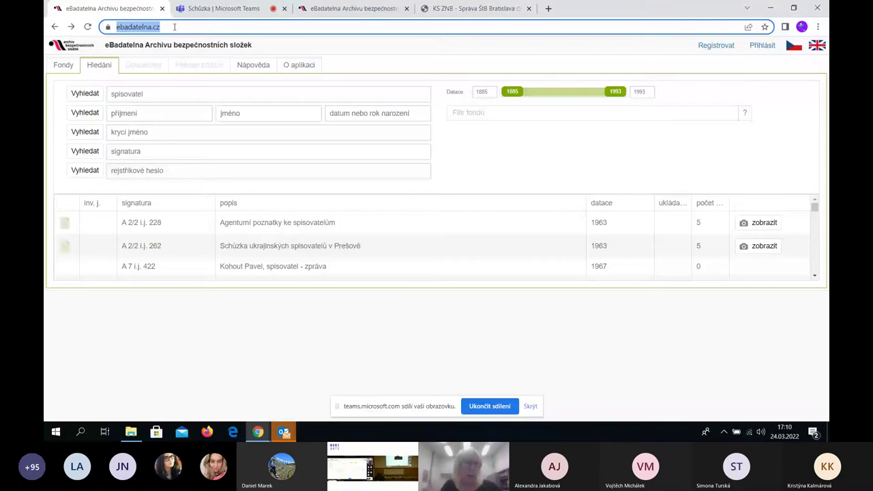
{"action": "type", "text": "abscr."}
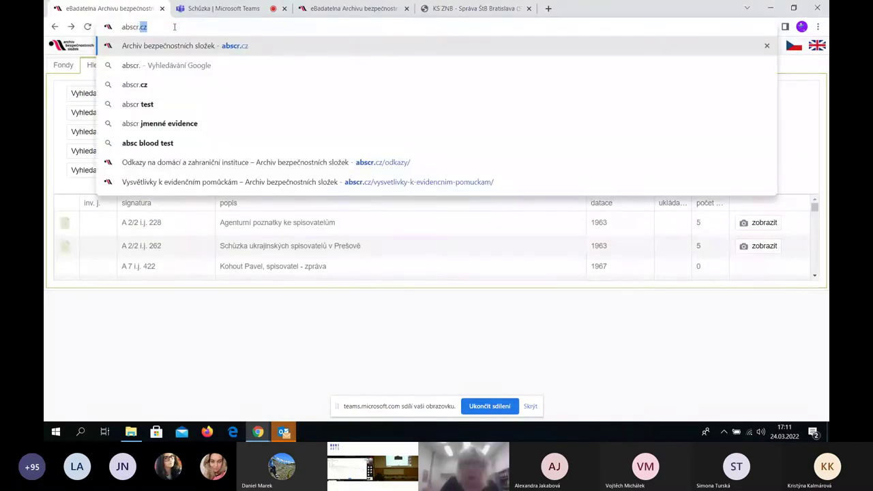
{"action": "key", "text": "Return"}
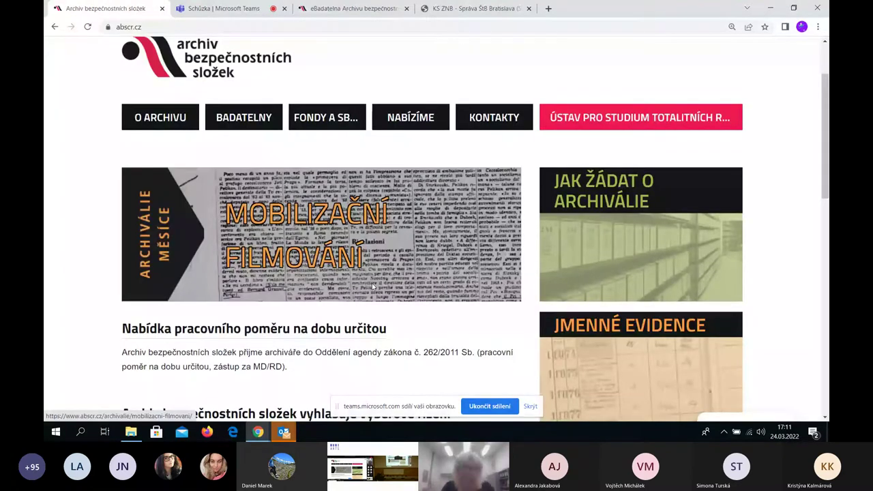
{"action": "left_click", "coordinate": [641, 317]}
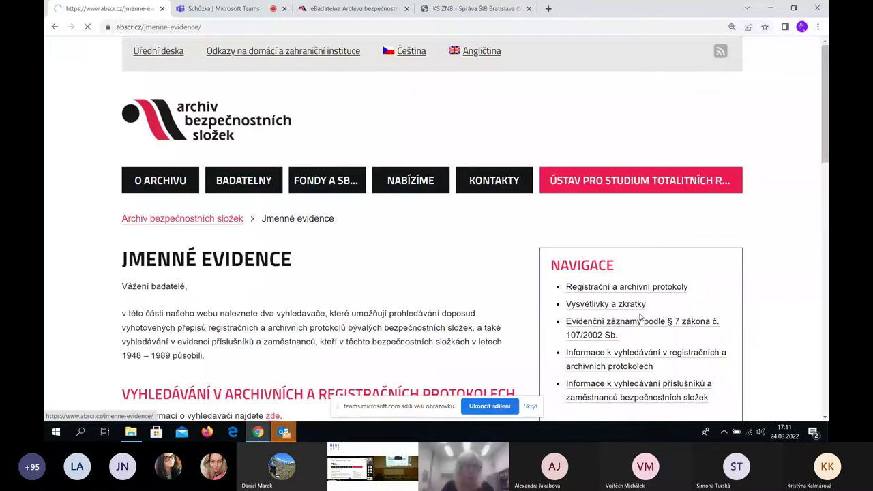
{"action": "scroll", "coordinate": [410, 317], "scroll_direction": "down", "scroll_amount": 10}
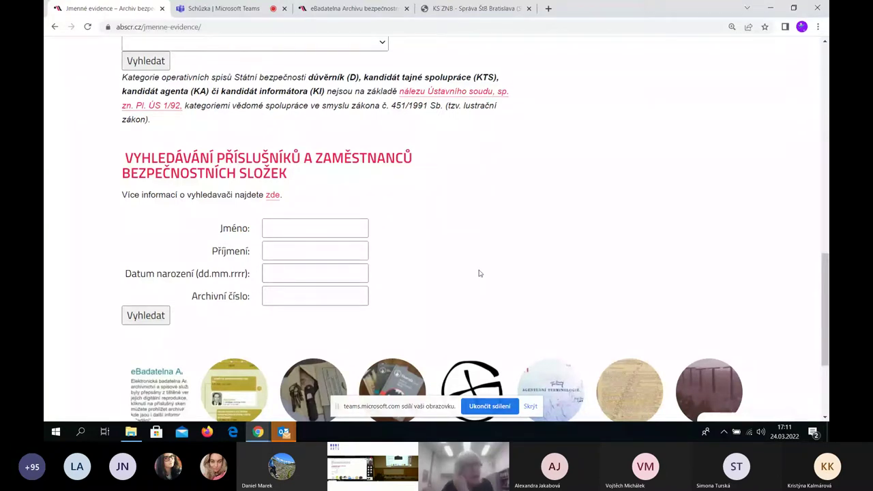
{"action": "scroll", "coordinate": [480, 273], "scroll_direction": "up", "scroll_amount": 5}
{"action": "scroll", "coordinate": [553, 234], "scroll_direction": "down", "scroll_amount": 2}
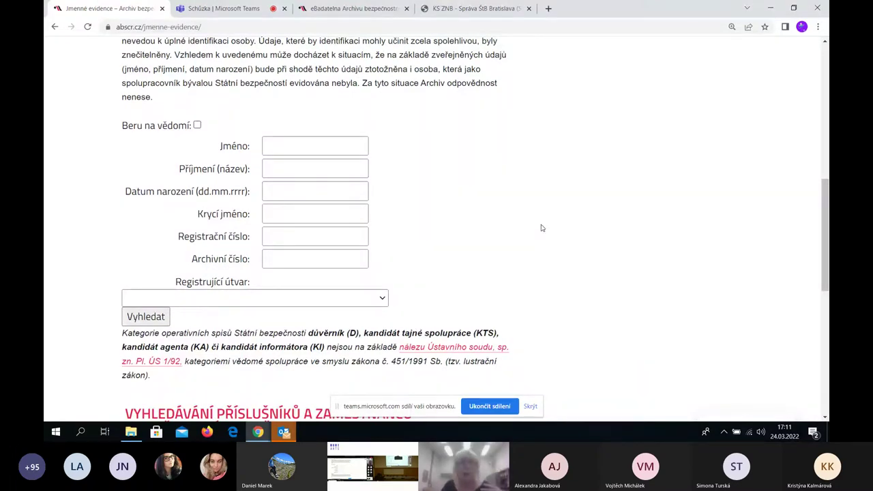
{"action": "scroll", "coordinate": [352, 146], "scroll_direction": "down", "scroll_amount": 5}
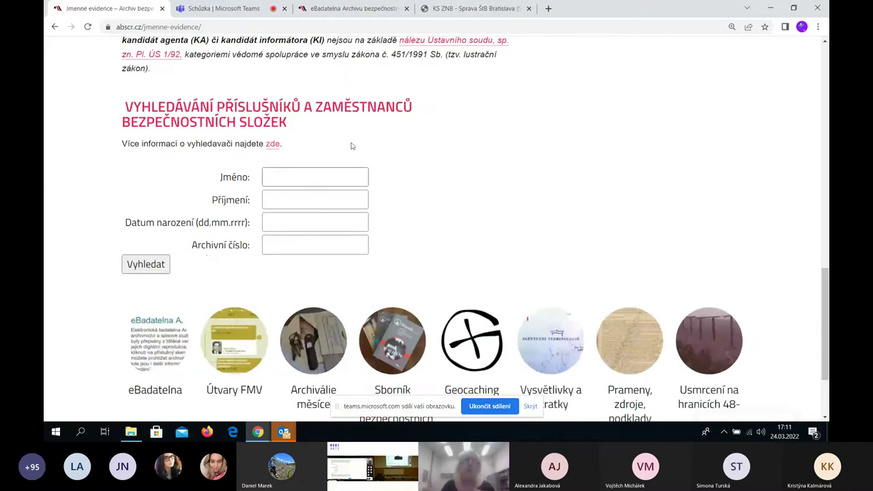
{"action": "scroll", "coordinate": [621, 273], "scroll_direction": "up", "scroll_amount": 4}
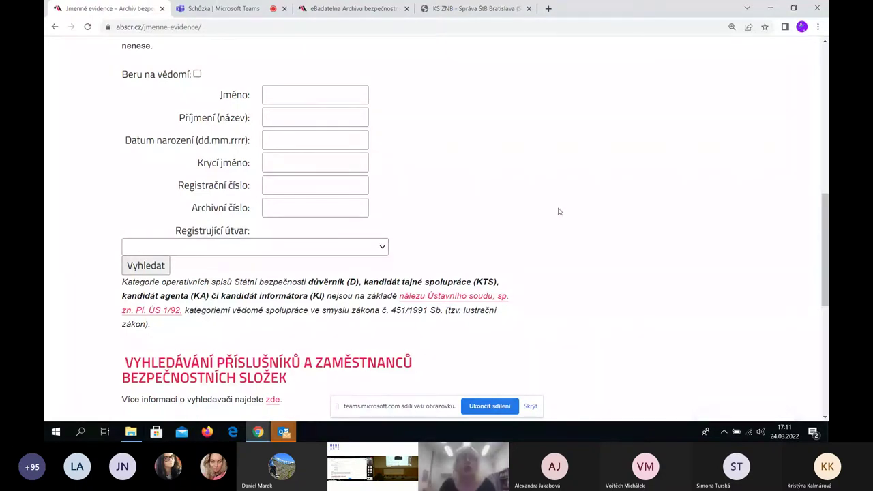
{"action": "scroll", "coordinate": [296, 225], "scroll_direction": "up", "scroll_amount": 2}
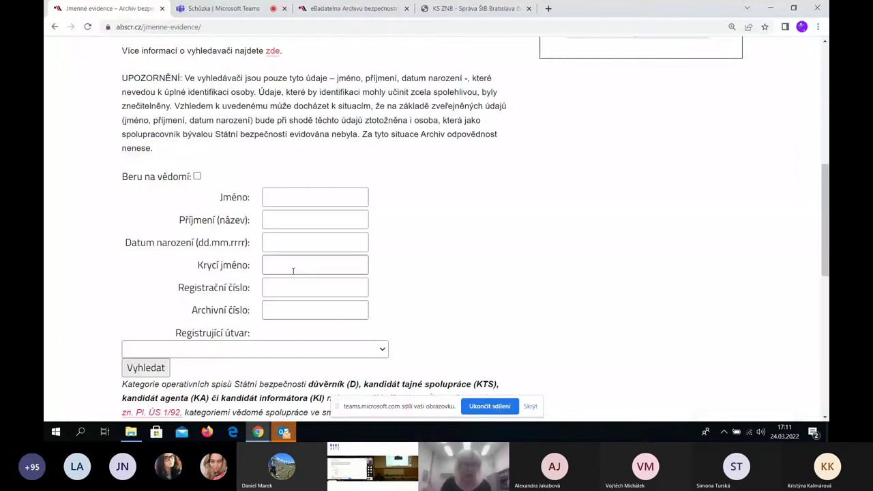
{"action": "scroll", "coordinate": [431, 244], "scroll_direction": "up", "scroll_amount": 1}
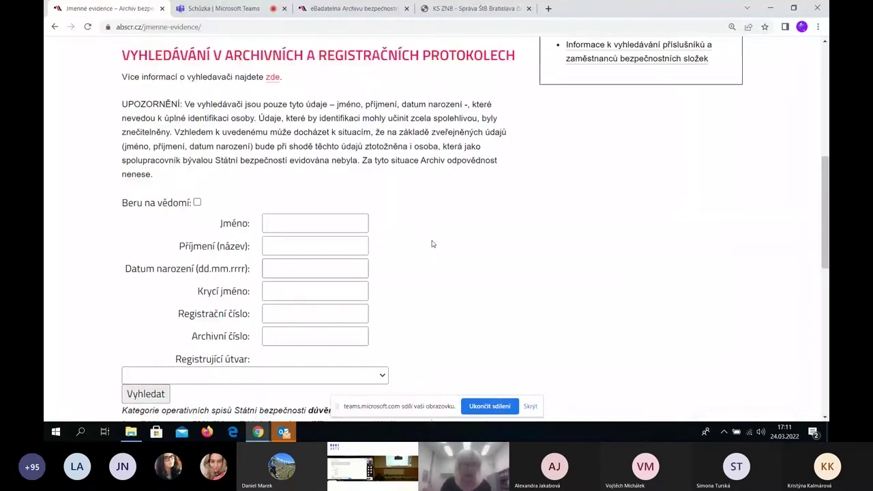
{"action": "scroll", "coordinate": [431, 244], "scroll_direction": "up", "scroll_amount": 1}
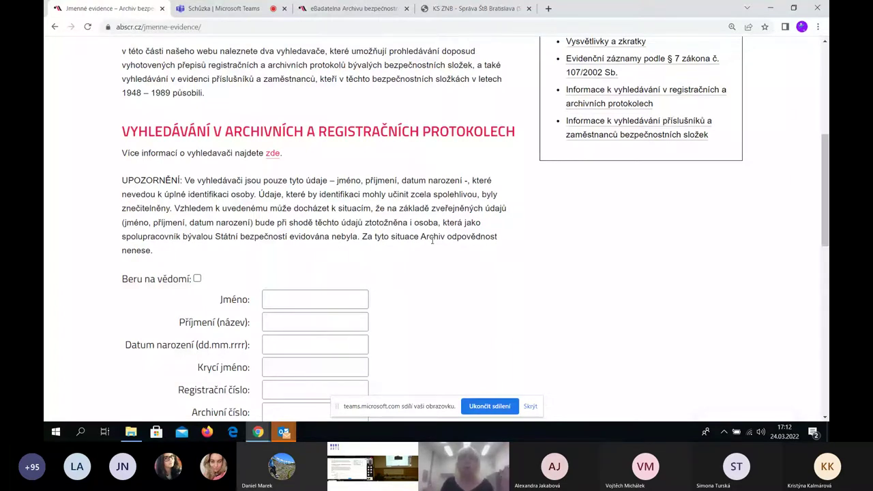
{"action": "scroll", "coordinate": [432, 240], "scroll_direction": "up", "scroll_amount": 3}
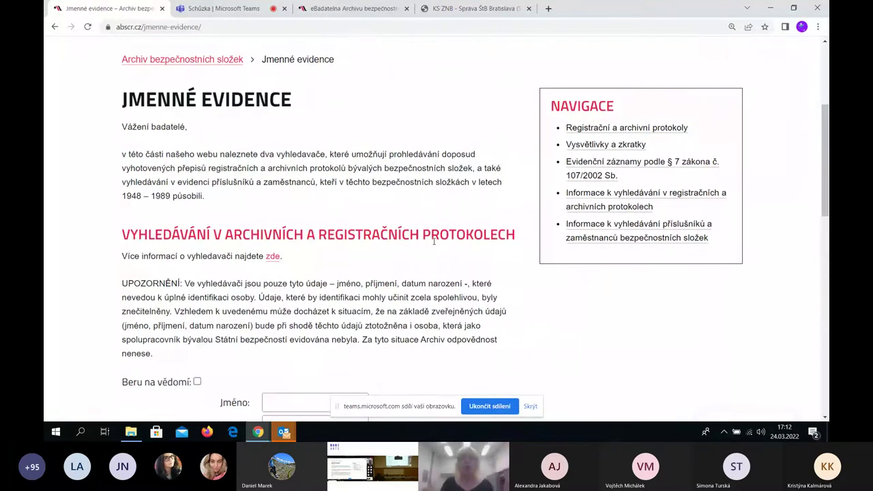
{"action": "scroll", "coordinate": [434, 245], "scroll_direction": "up", "scroll_amount": 1}
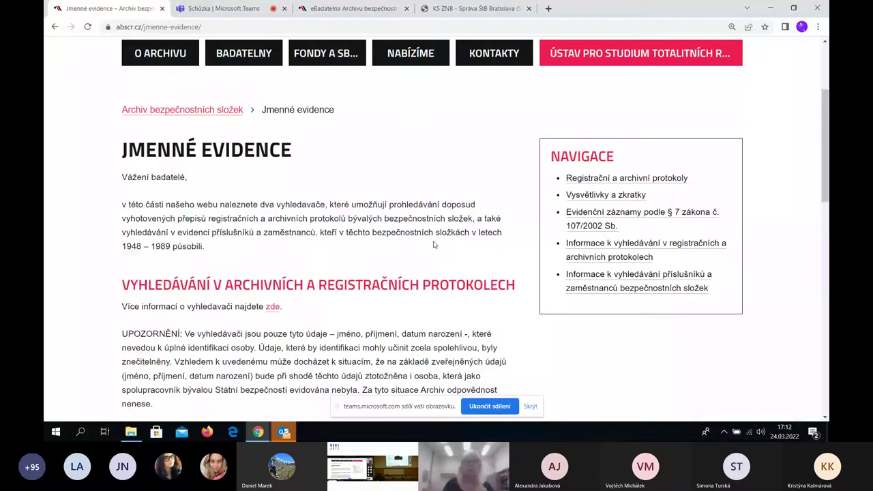
Go to the Kontakty page and review the postal address, e-mail, data box ID and office hours
{"action": "key", "text": "alt+Left"}
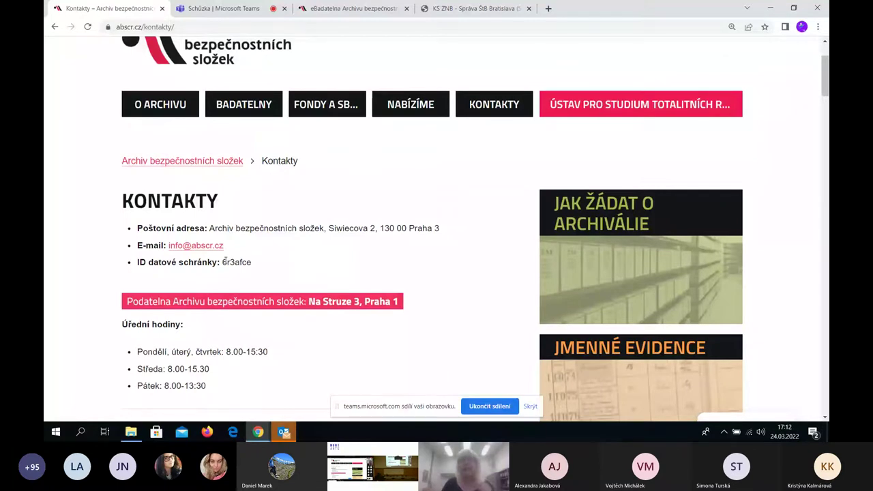
{"action": "scroll", "coordinate": [495, 237], "scroll_direction": "down", "scroll_amount": 2}
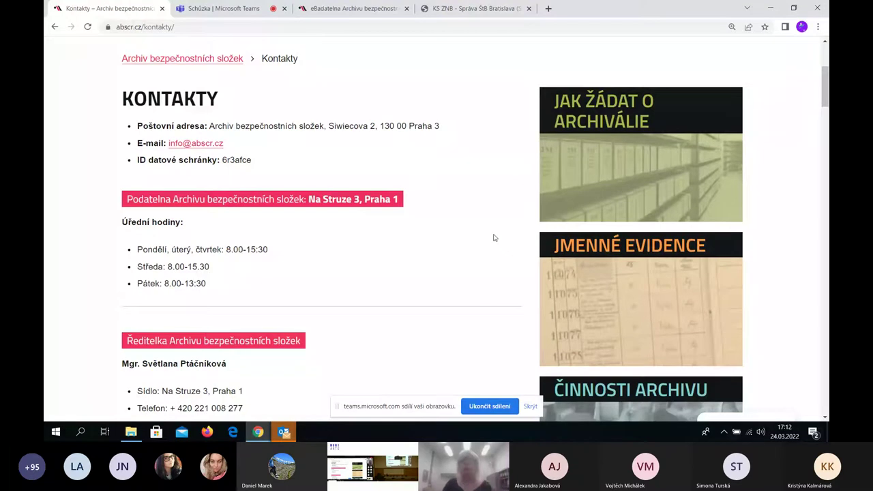
{"action": "scroll", "coordinate": [495, 237], "scroll_direction": "up", "scroll_amount": 1}
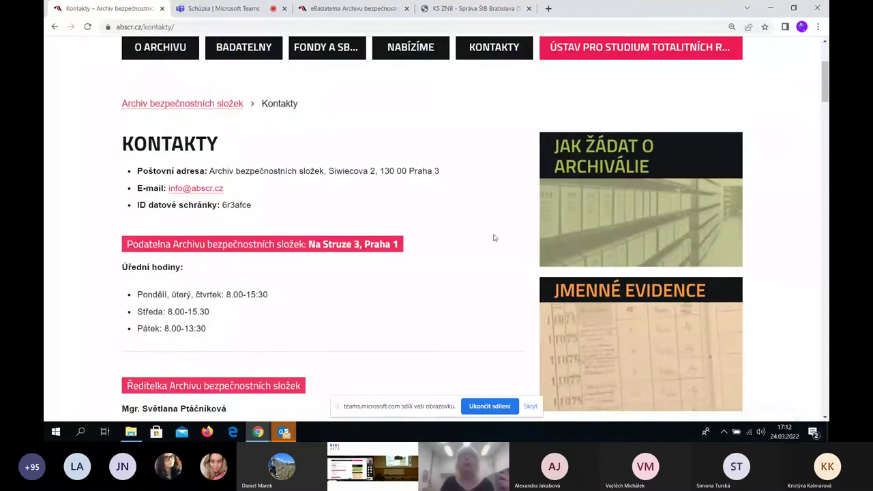
{"action": "scroll", "coordinate": [495, 237], "scroll_direction": "up", "scroll_amount": 1}
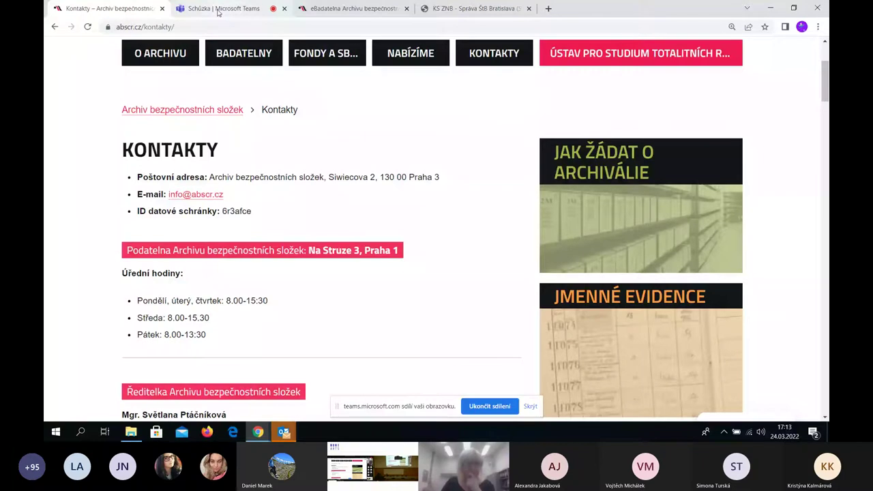
{"action": "scroll", "coordinate": [367, 151], "scroll_direction": "up", "scroll_amount": 3}
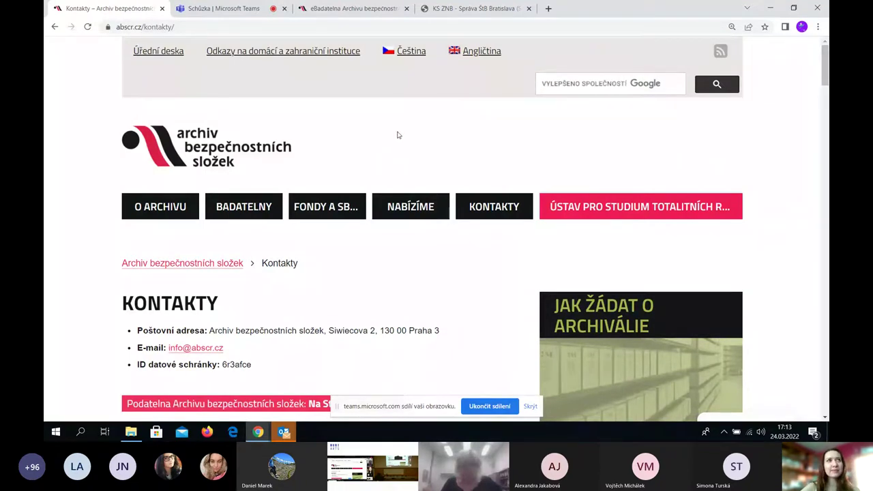
{"action": "scroll", "coordinate": [429, 224], "scroll_direction": "down", "scroll_amount": 1}
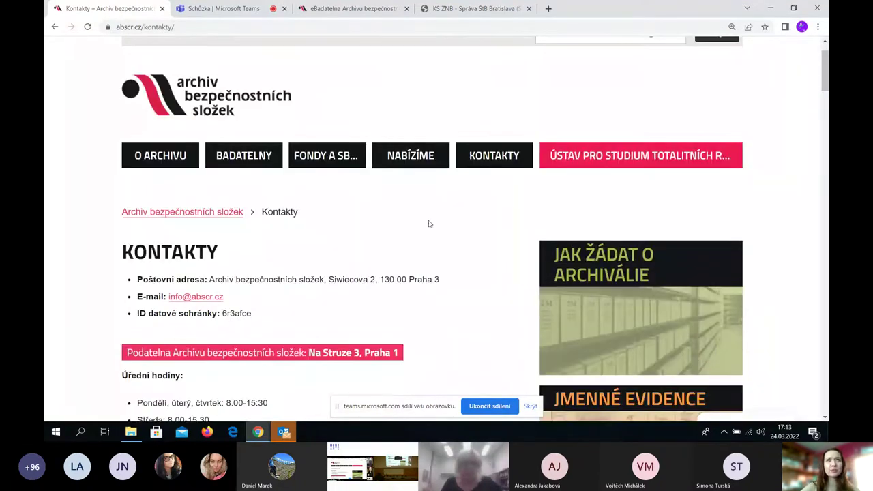
{"action": "scroll", "coordinate": [430, 224], "scroll_direction": "down", "scroll_amount": 4}
{"action": "scroll", "coordinate": [429, 224], "scroll_direction": "down", "scroll_amount": 3}
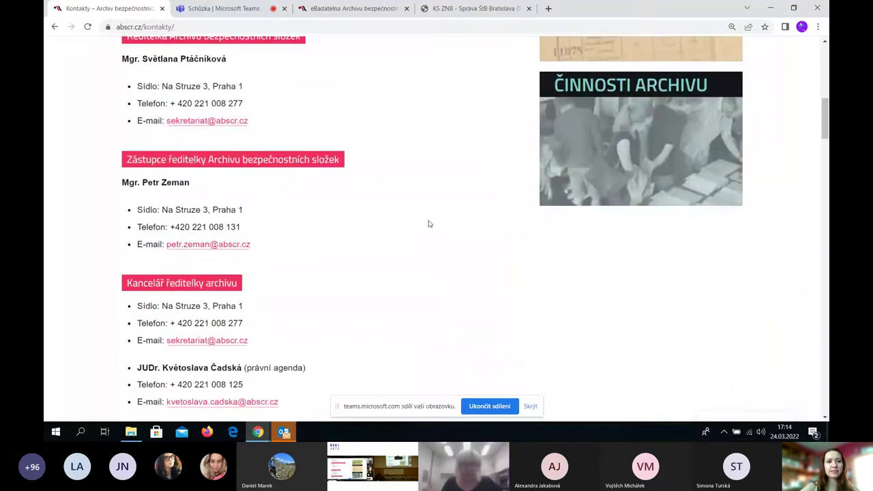
{"action": "scroll", "coordinate": [429, 224], "scroll_direction": "up", "scroll_amount": 2}
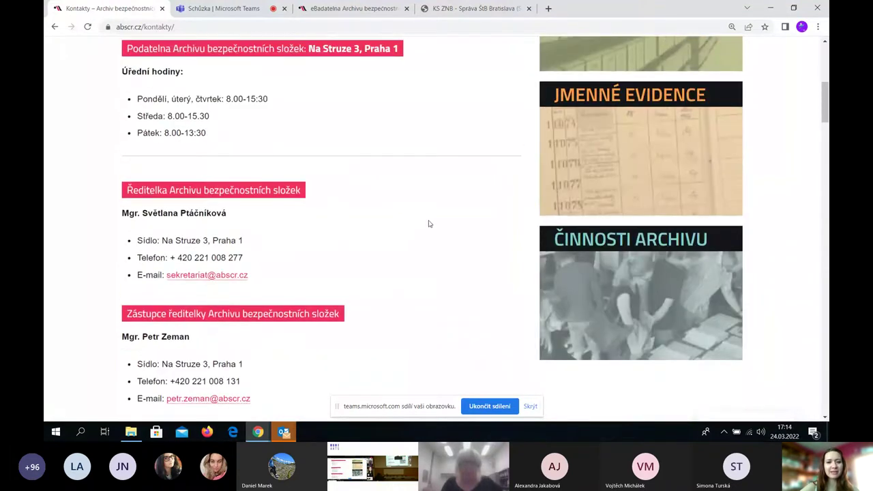
{"action": "scroll", "coordinate": [429, 224], "scroll_direction": "up", "scroll_amount": 3}
{"action": "scroll", "coordinate": [432, 224], "scroll_direction": "up", "scroll_amount": 1}
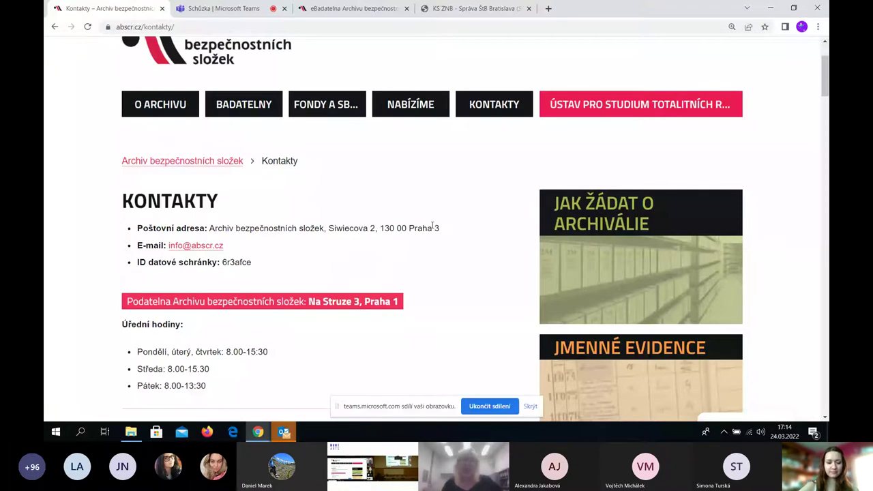
{"action": "scroll", "coordinate": [439, 148], "scroll_direction": "up", "scroll_amount": 2}
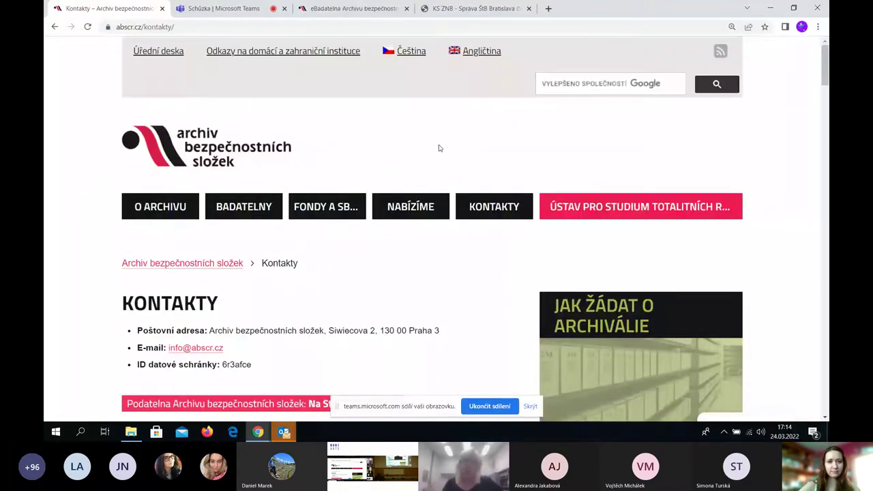
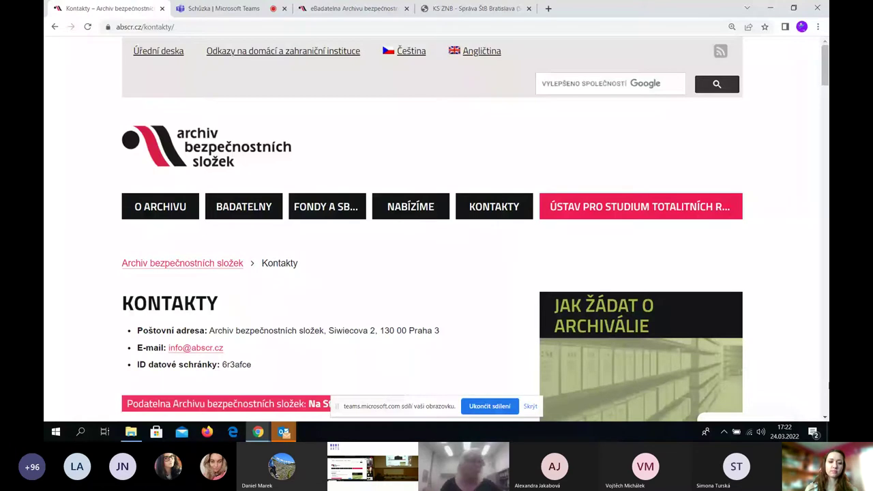
Check the Teams meeting, then return to the abscr.cz page and scroll through the fund guide
{"action": "left_click", "coordinate": [218, 8]}
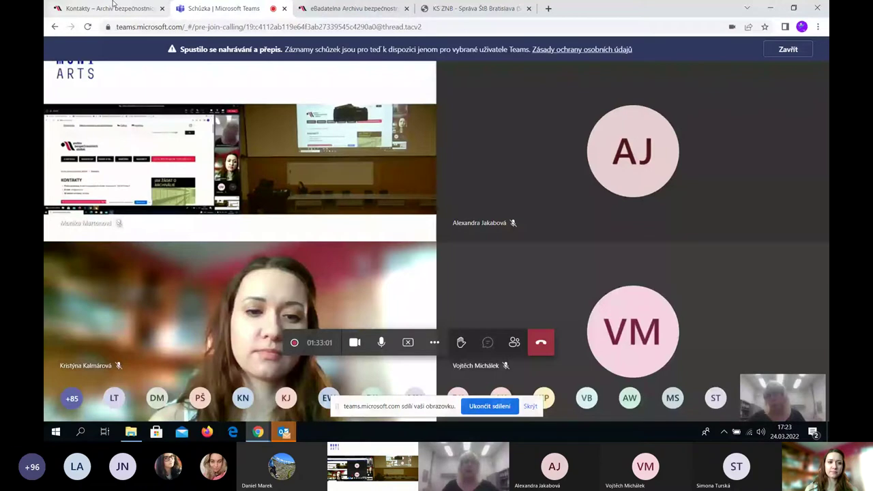
{"action": "left_click", "coordinate": [114, 6]}
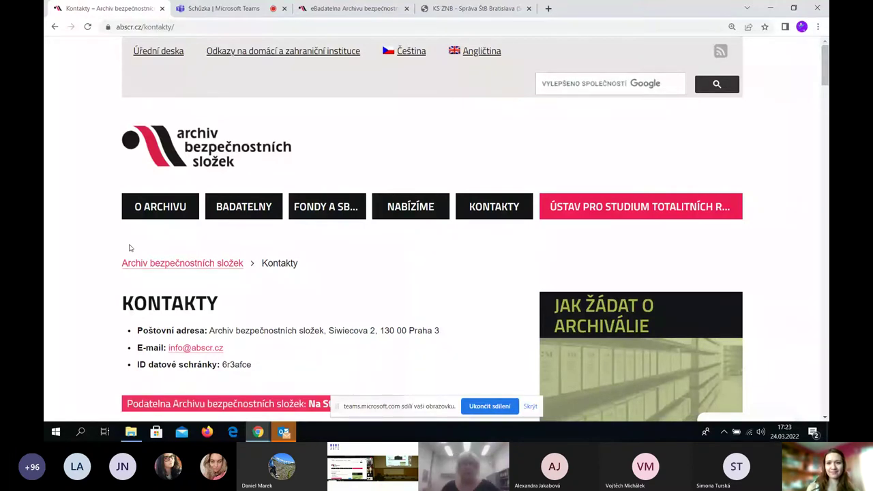
{"action": "mouse_move", "coordinate": [155, 206]}
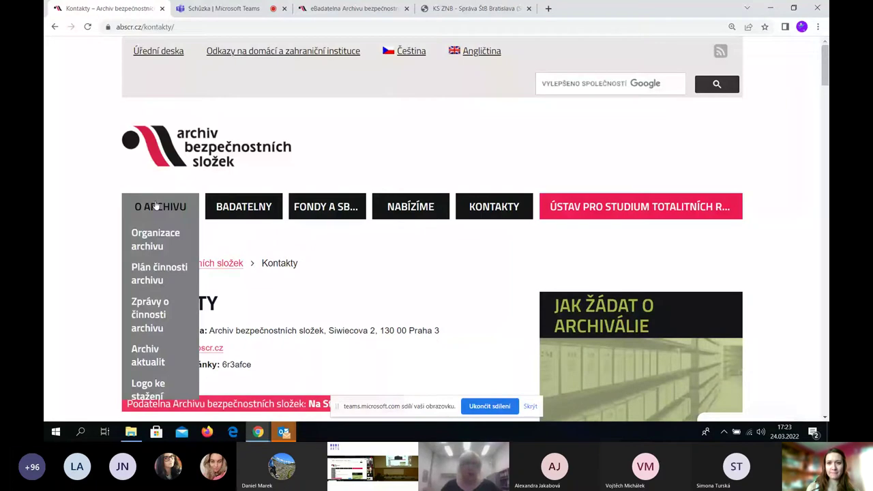
{"action": "scroll", "coordinate": [155, 206], "scroll_direction": "down", "scroll_amount": 3}
{"action": "mouse_move", "coordinate": [316, 105]}
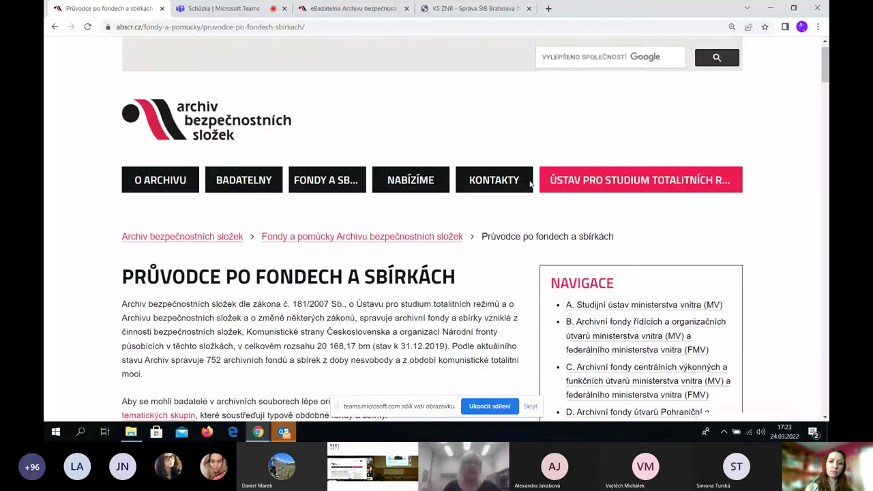
{"action": "scroll", "coordinate": [531, 184], "scroll_direction": "down", "scroll_amount": 5}
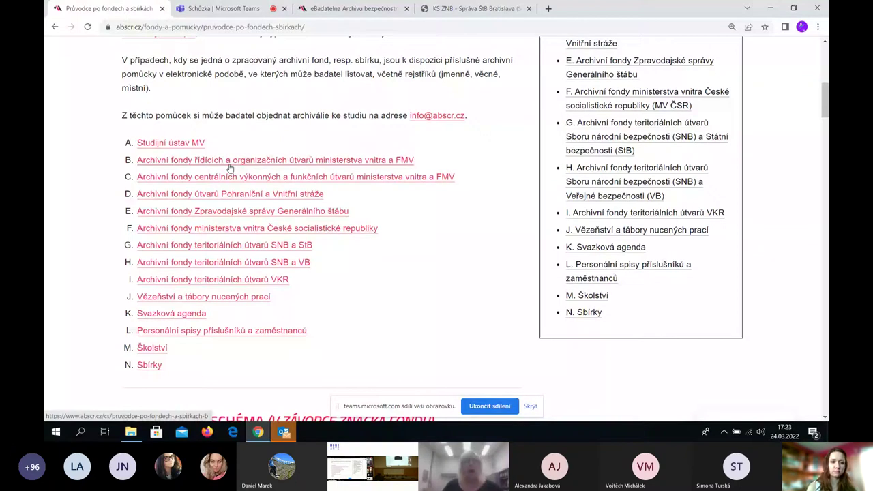
Open fund group B, then the A 13 secretariat page and its provisional inventory PDF
{"action": "left_click", "coordinate": [230, 168]}
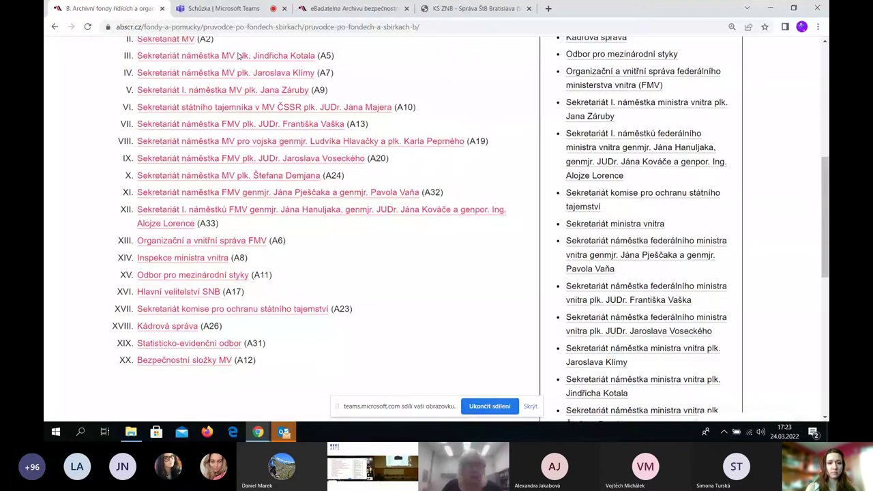
{"action": "left_click", "coordinate": [286, 124]}
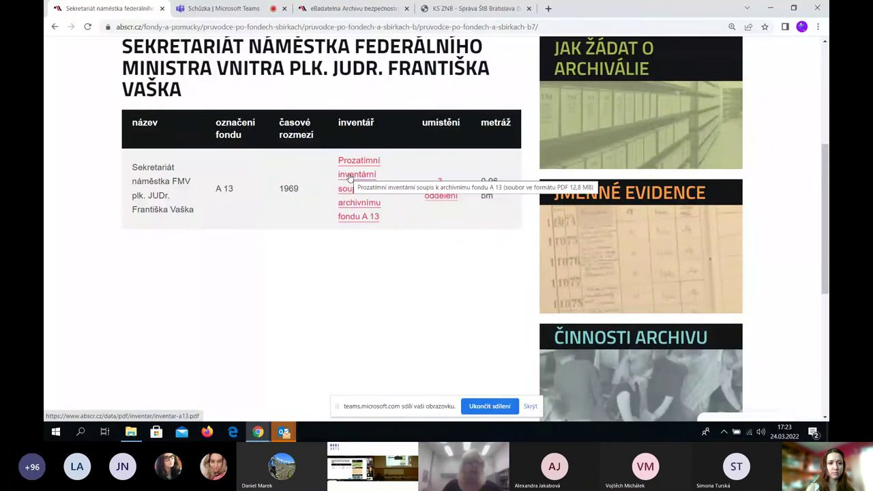
{"action": "left_click", "coordinate": [350, 176]}
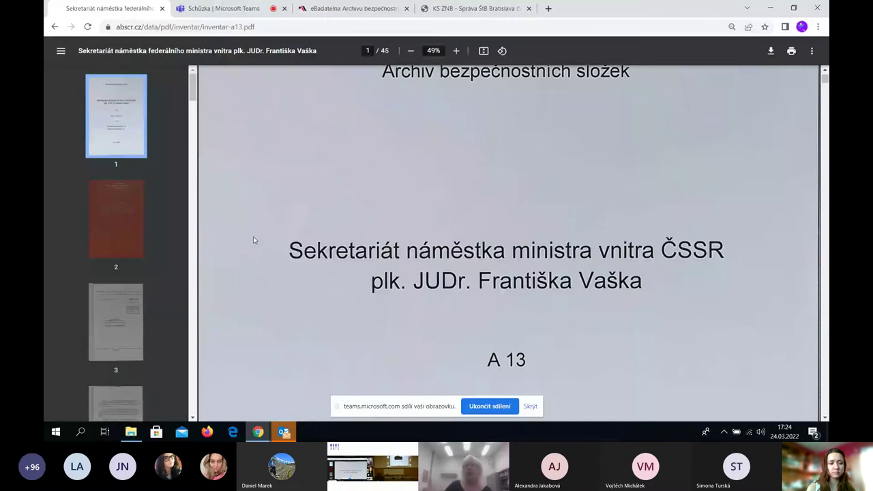
Read the A 13 inventory PDF down to page 4 (ÚVOD), then return to the eBadatelna tab
{"action": "scroll", "coordinate": [253, 238], "scroll_direction": "down", "scroll_amount": 5}
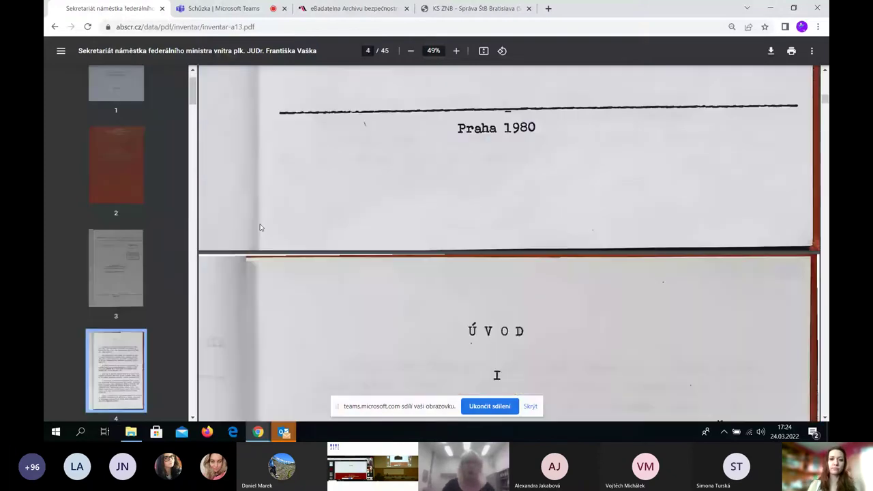
{"action": "scroll", "coordinate": [258, 229], "scroll_direction": "down", "scroll_amount": 10}
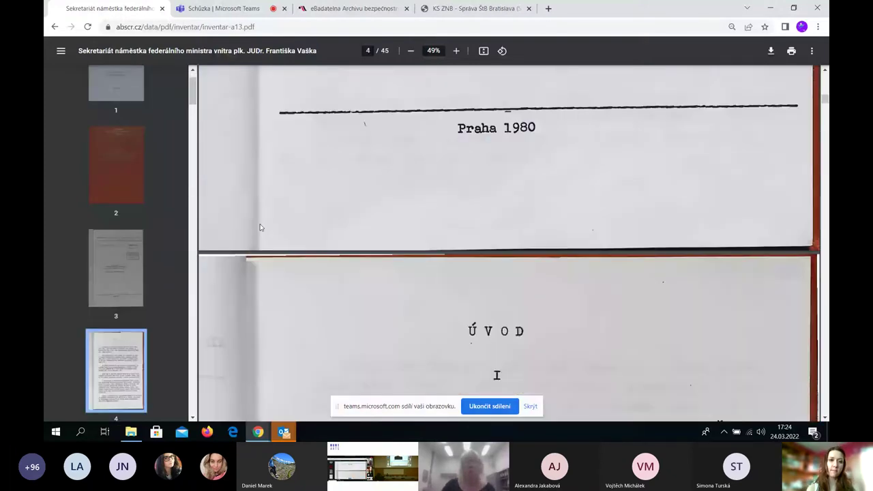
{"action": "scroll", "coordinate": [288, 149], "scroll_direction": "down", "scroll_amount": 10}
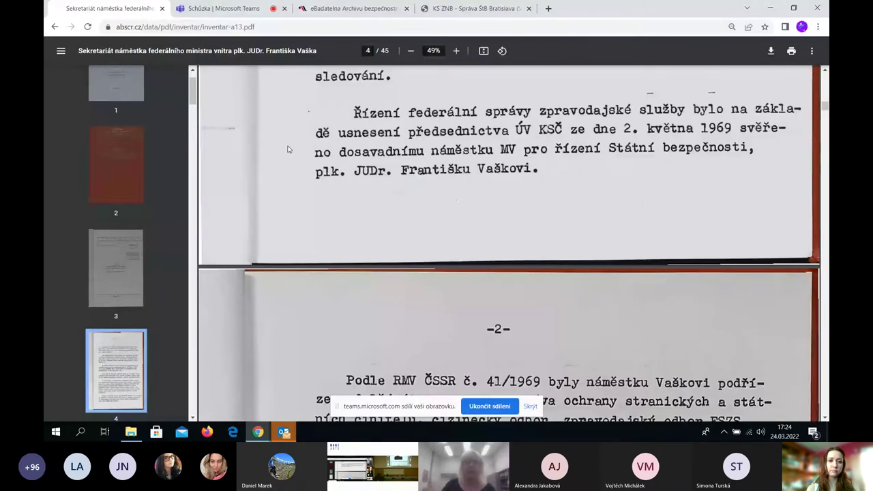
{"action": "left_click", "coordinate": [348, 8]}
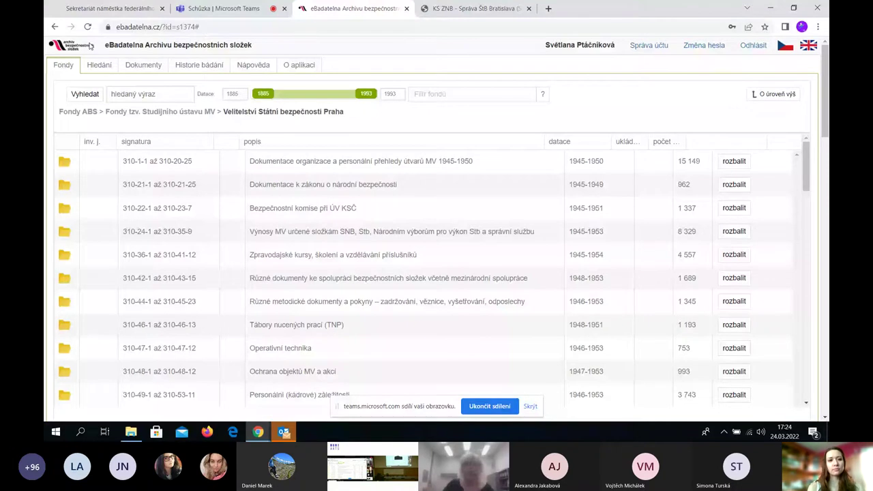
Bring back the Hledání tab's earlier name-search results and select the 1984 record
{"action": "left_click", "coordinate": [98, 65]}
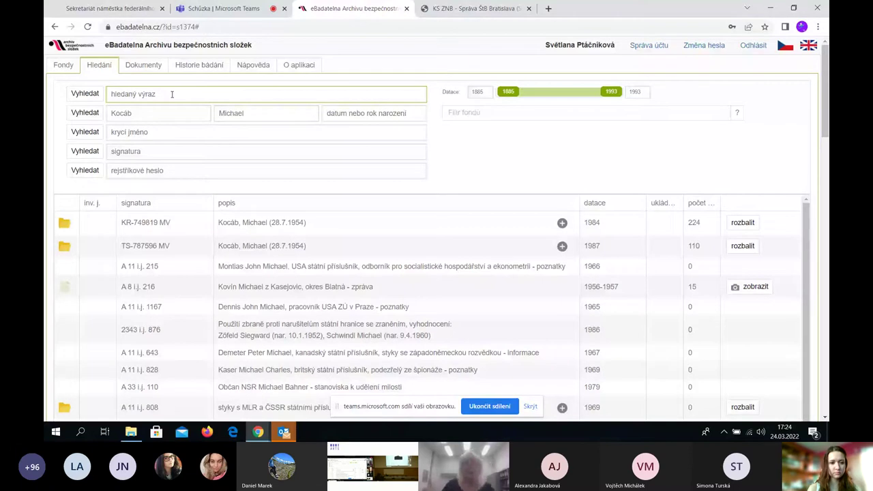
{"action": "scroll", "coordinate": [305, 80], "scroll_direction": "down", "scroll_amount": 1}
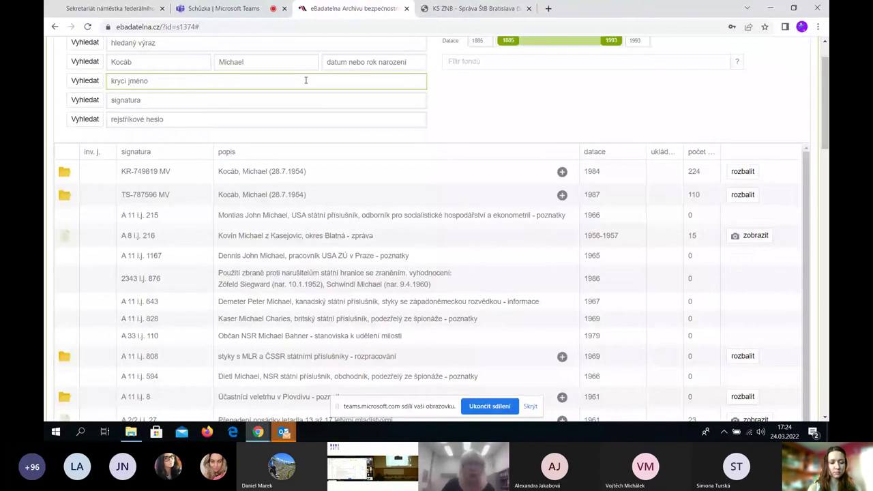
{"action": "scroll", "coordinate": [306, 81], "scroll_direction": "up", "scroll_amount": 1}
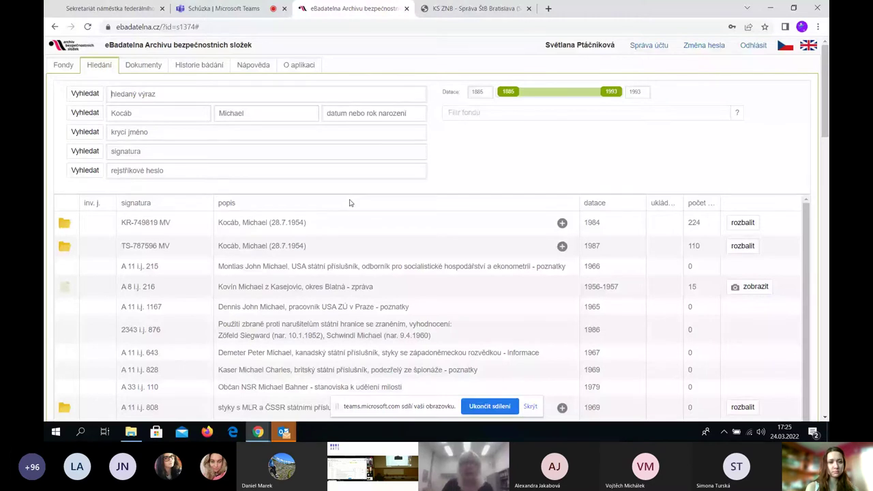
{"action": "left_click", "coordinate": [353, 223]}
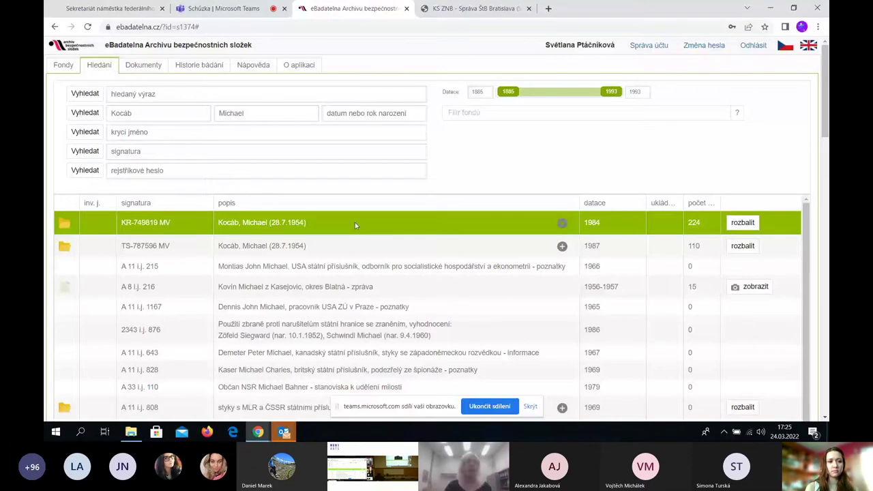
{"action": "left_click", "coordinate": [261, 138]}
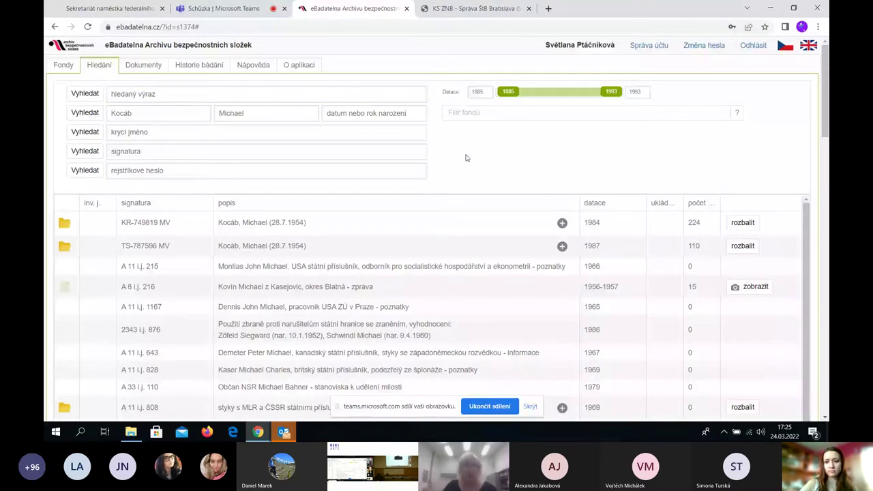
{"action": "scroll", "coordinate": [467, 158], "scroll_direction": "down", "scroll_amount": 1}
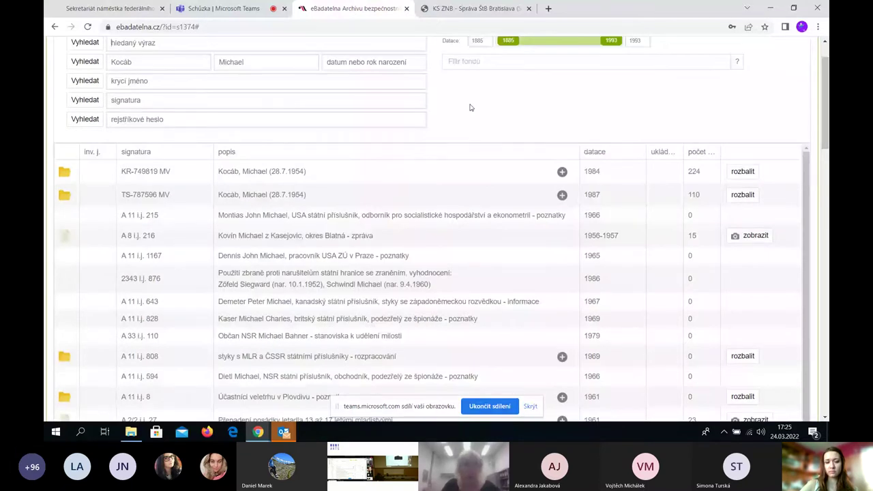
{"action": "scroll", "coordinate": [382, 102], "scroll_direction": "down", "scroll_amount": 1}
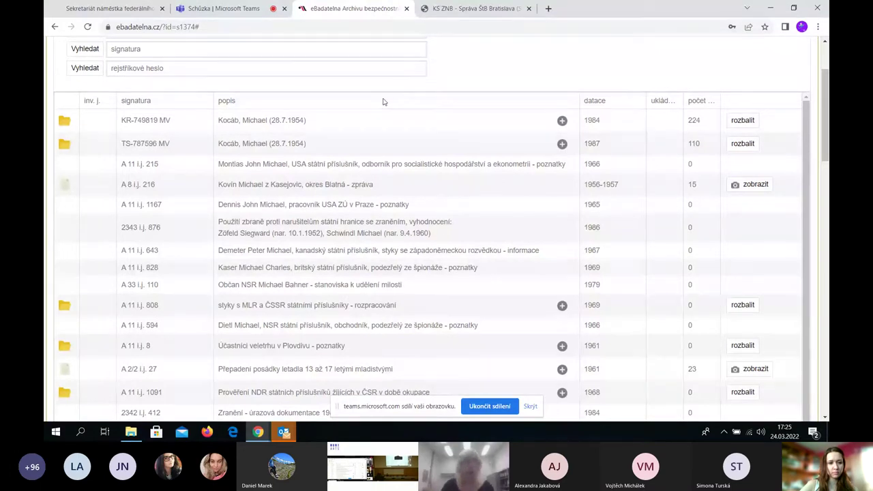
{"action": "scroll", "coordinate": [382, 101], "scroll_direction": "up", "scroll_amount": 2}
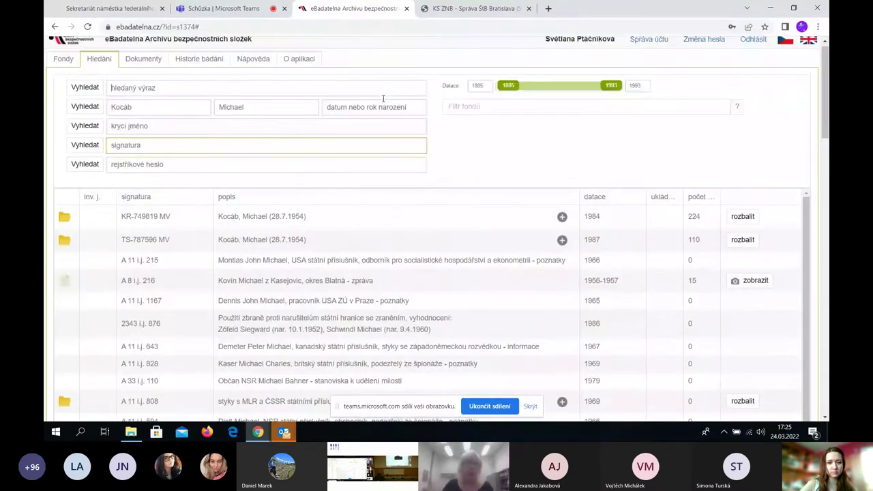
{"action": "scroll", "coordinate": [580, 182], "scroll_direction": "up", "scroll_amount": 1}
{"action": "left_click", "coordinate": [580, 181]}
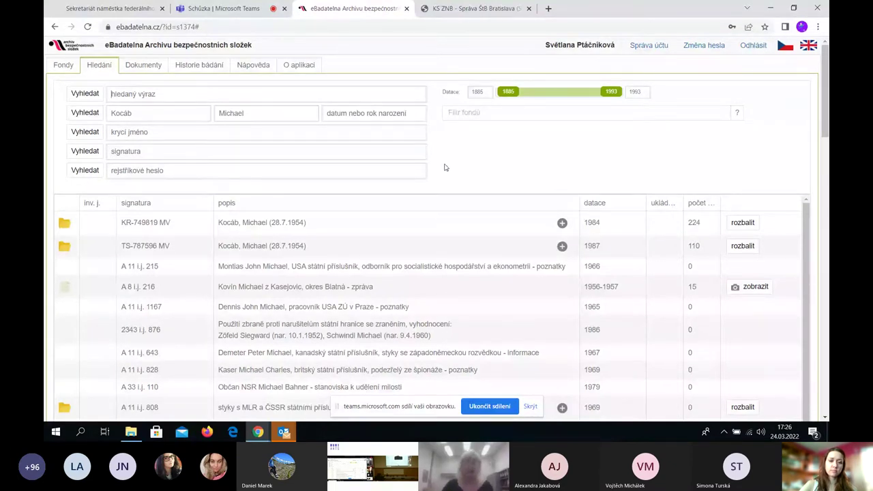
{"action": "left_click", "coordinate": [425, 147]}
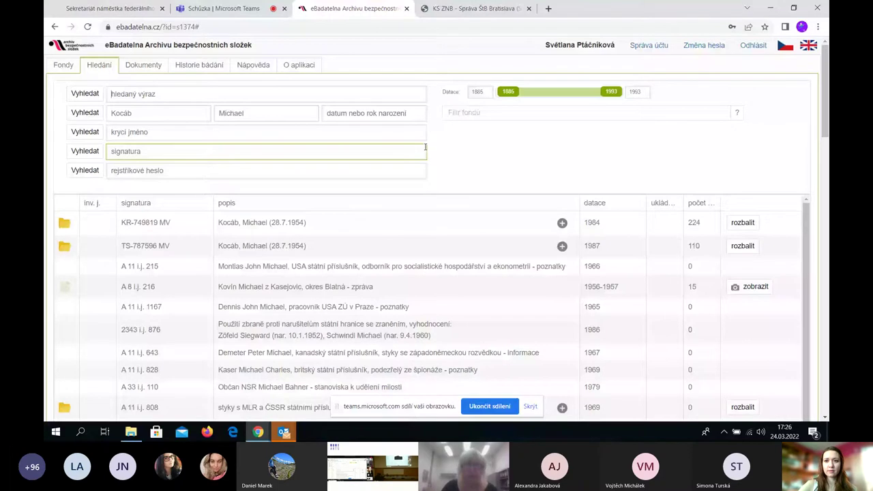
{"action": "scroll", "coordinate": [449, 136], "scroll_direction": "down", "scroll_amount": 1}
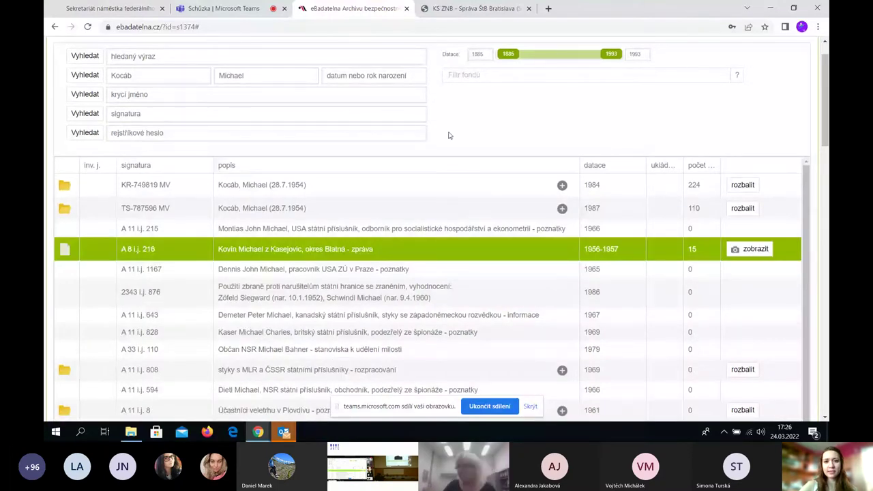
{"action": "scroll", "coordinate": [449, 136], "scroll_direction": "up", "scroll_amount": 1}
{"action": "left_click", "coordinate": [172, 113]}
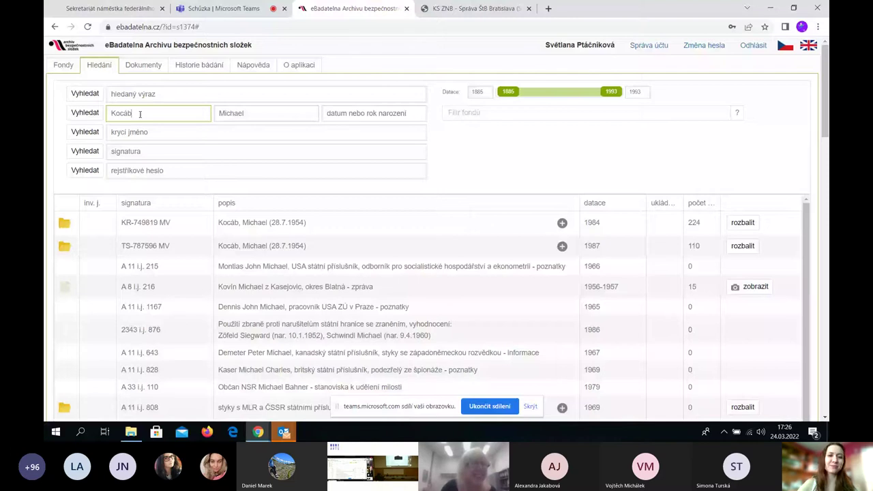
Delete the surname from the příjmení field, keeping only the first-name criterion
{"action": "left_click_drag", "start_coordinate": [140, 114], "coordinate": [108, 114]}
{"action": "key", "text": "BackSpace"}
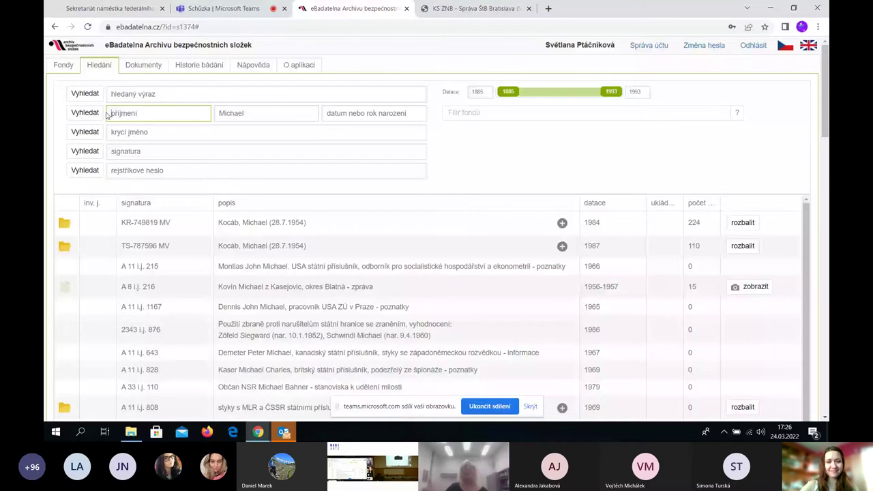
{"action": "left_click", "coordinate": [277, 113]}
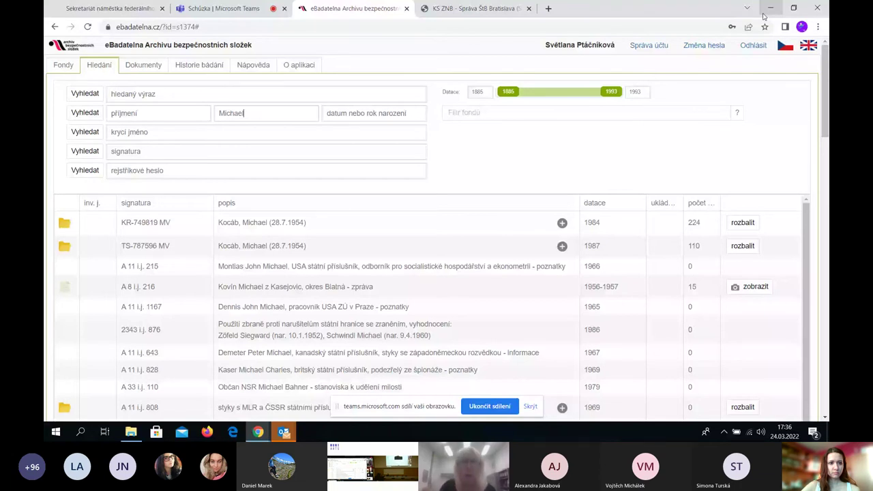
Open a new browser tab
{"action": "left_click", "coordinate": [547, 8]}
Go to svazky.cz in the new tab
{"action": "left_click", "coordinate": [309, 30]}
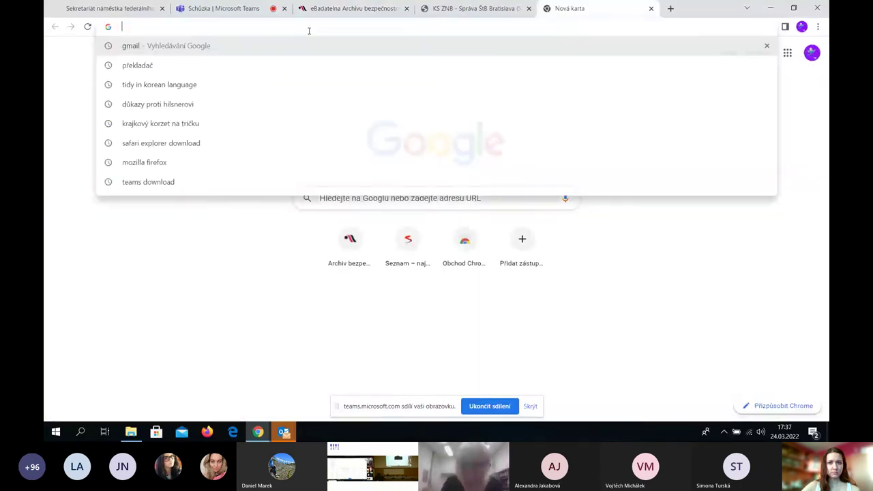
{"action": "type", "text": "sva"}
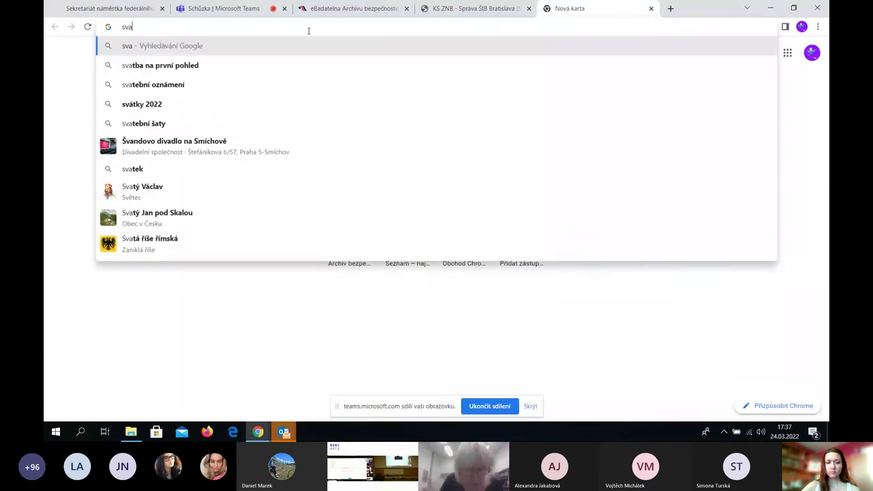
{"action": "type", "text": "zky.cz"}
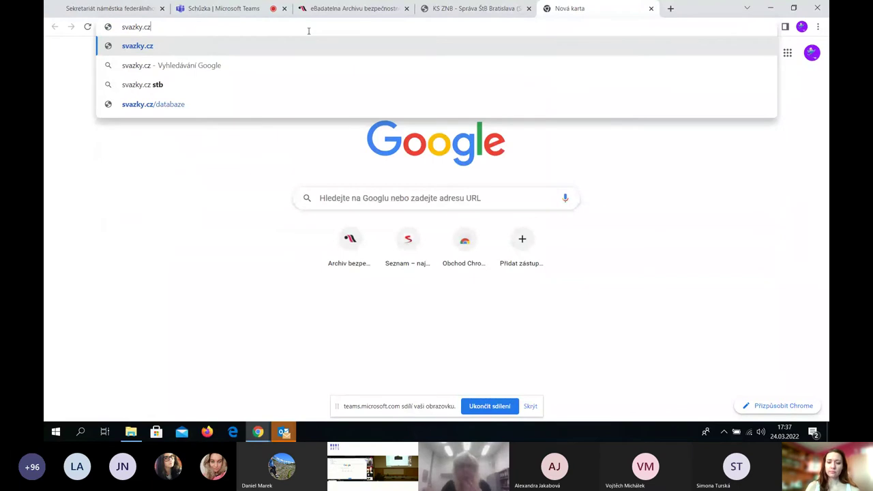
{"action": "key", "text": "Return"}
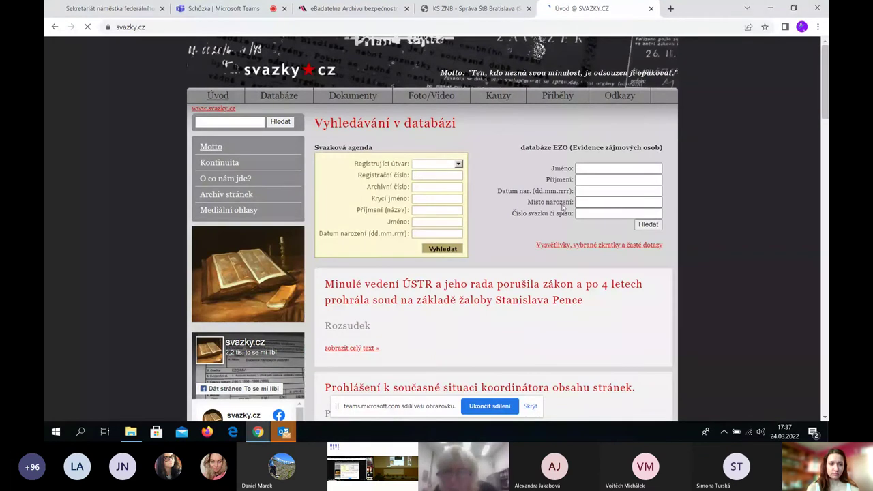
Enter the person's first name and partial surname in the EZO search form
{"action": "left_click", "coordinate": [600, 172]}
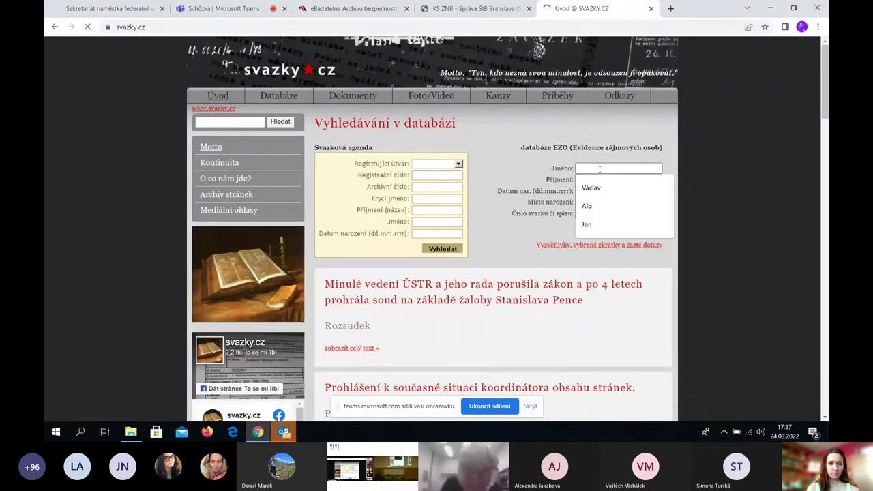
{"action": "type", "text": "M"}
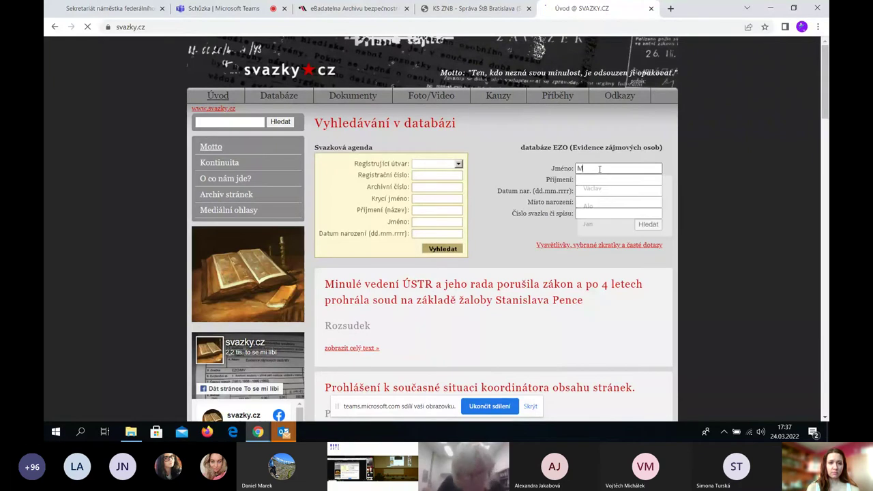
{"action": "type", "text": "ichael"}
{"action": "key", "text": "Tab"}
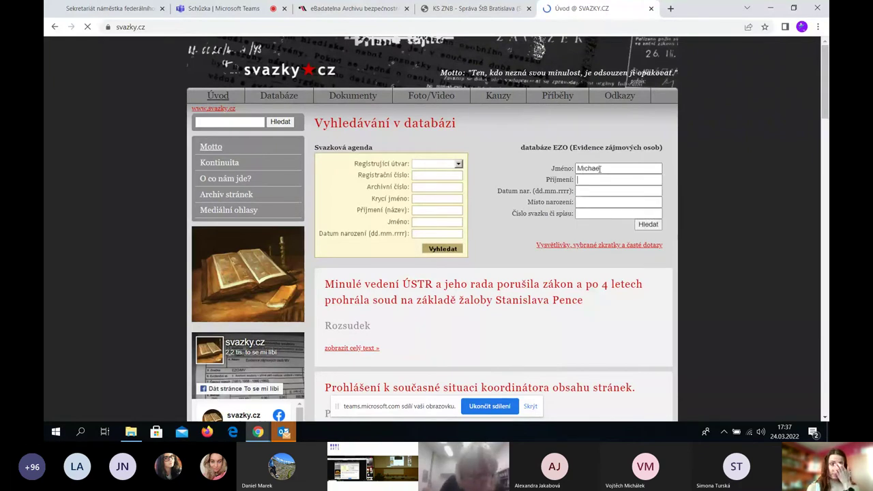
{"action": "type", "text": "Koca"}
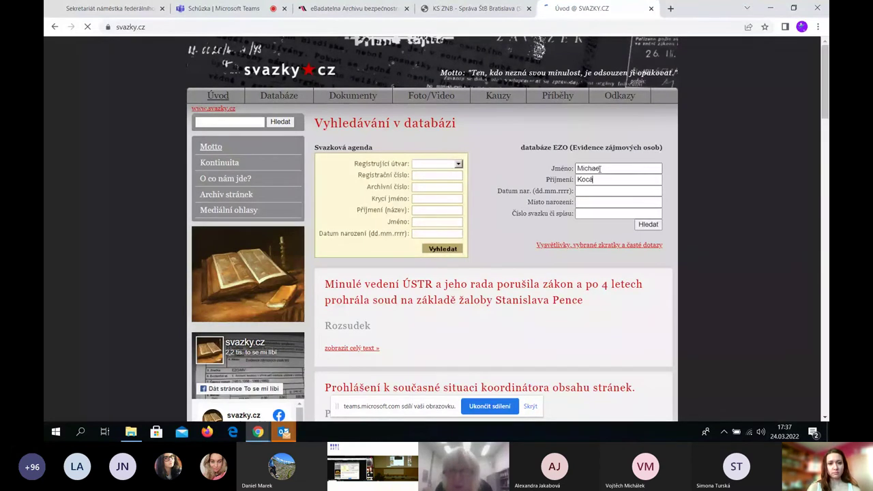
{"action": "type", "text": "b"}
{"action": "left_click", "coordinate": [650, 225]}
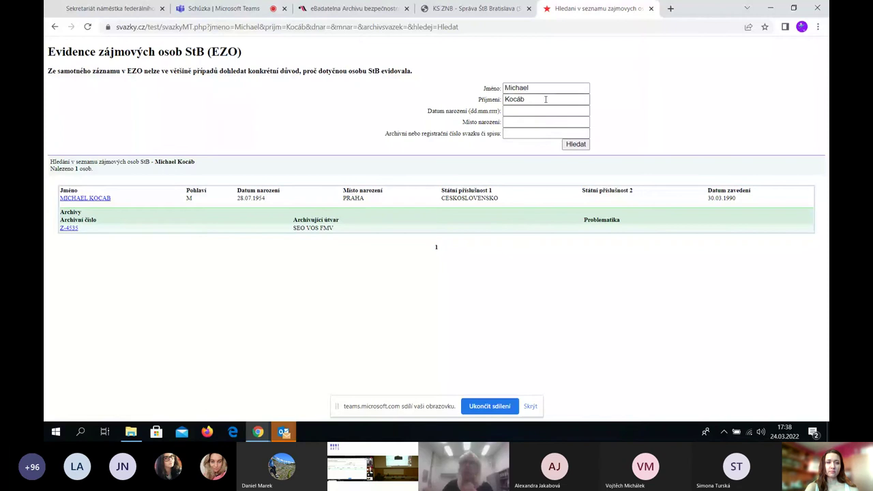
{"action": "left_click", "coordinate": [540, 109]}
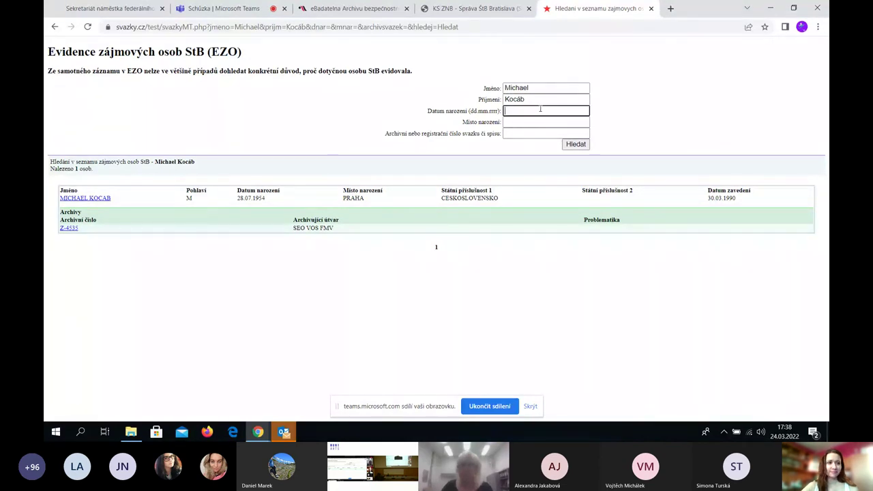
{"action": "left_click", "coordinate": [543, 100]}
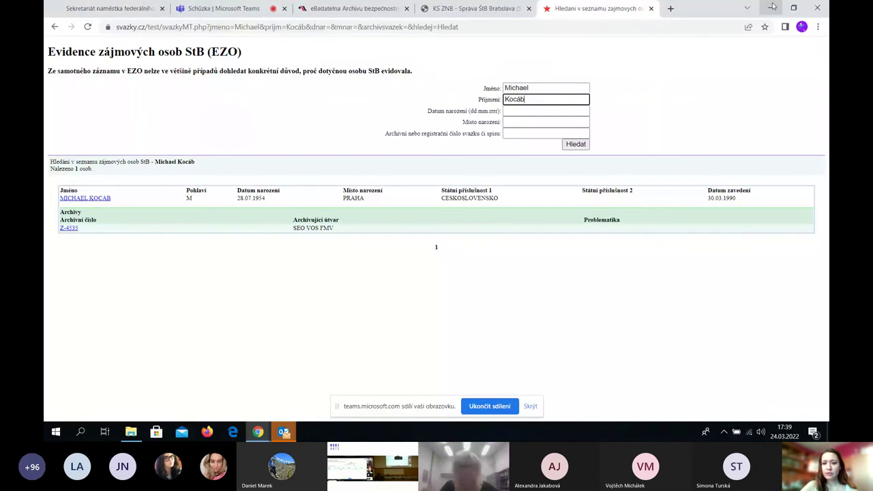
Minimize Chrome and Outlook, then stop sharing the screen in Teams
{"action": "left_click", "coordinate": [773, 7]}
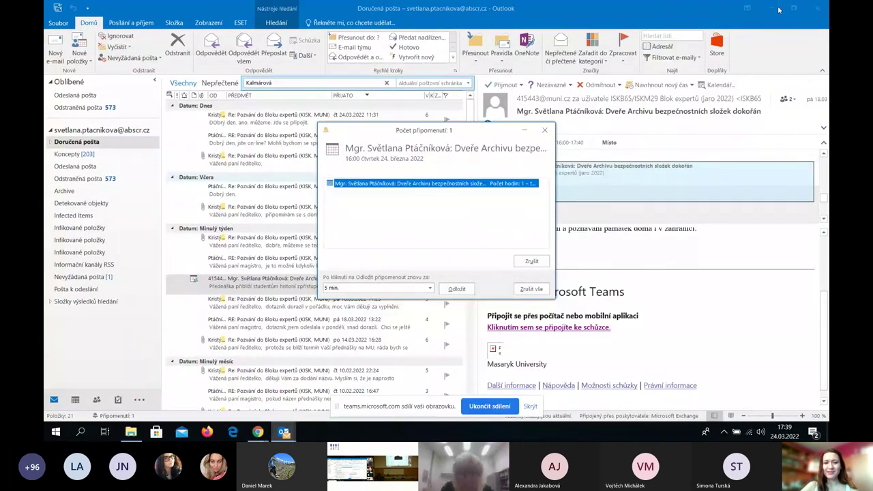
{"action": "left_click", "coordinate": [778, 10]}
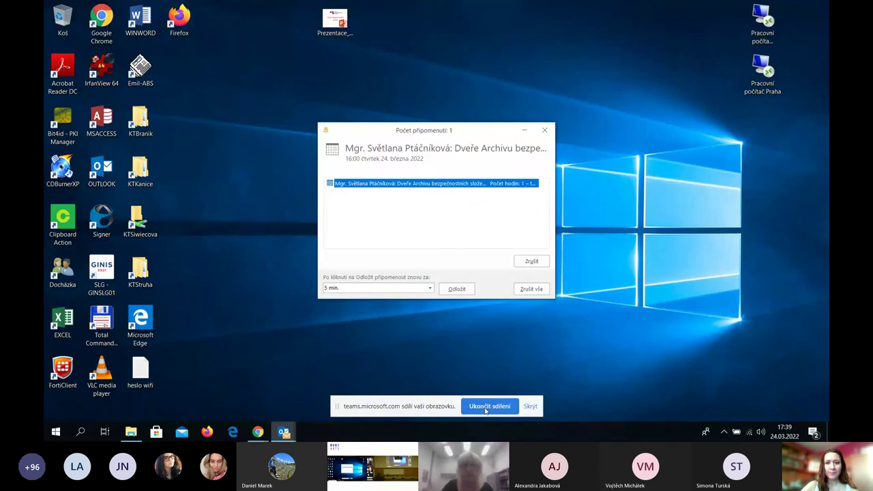
{"action": "left_click", "coordinate": [488, 407]}
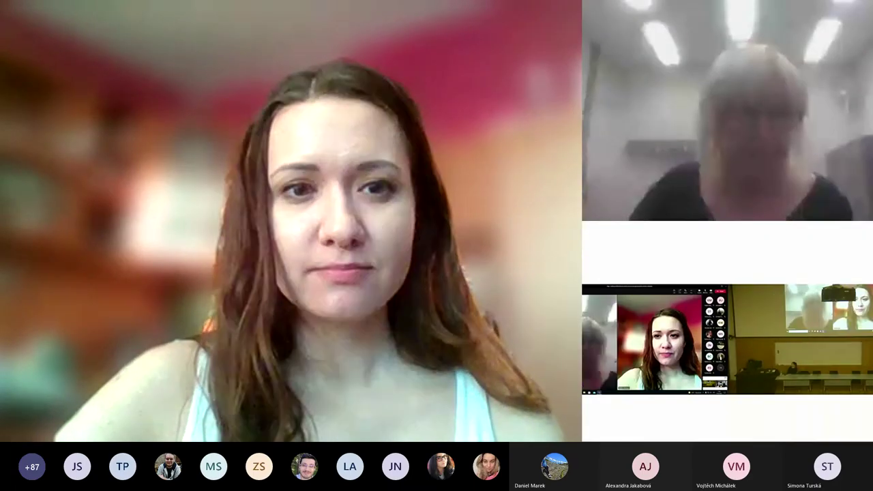